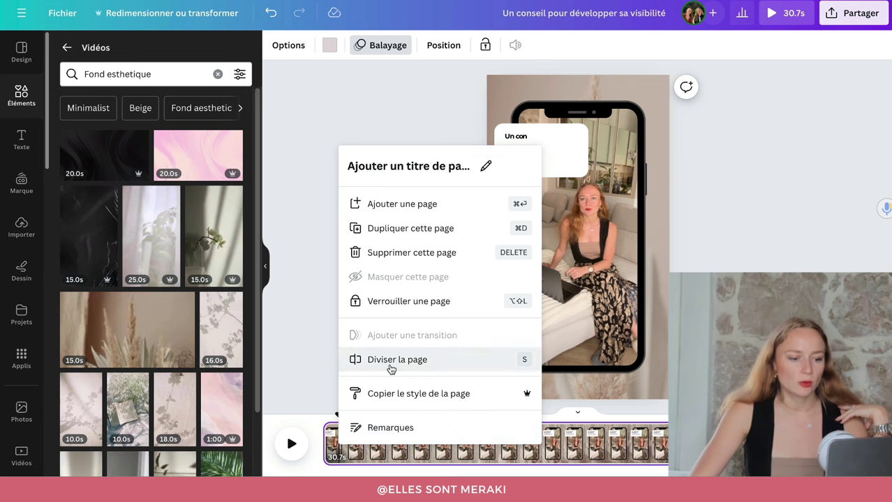
# - Split the page at the playhead, delete the 1.1 s opening segment, and preview the remaining video
pyautogui.click(391, 362)
pyautogui.click(343, 441)
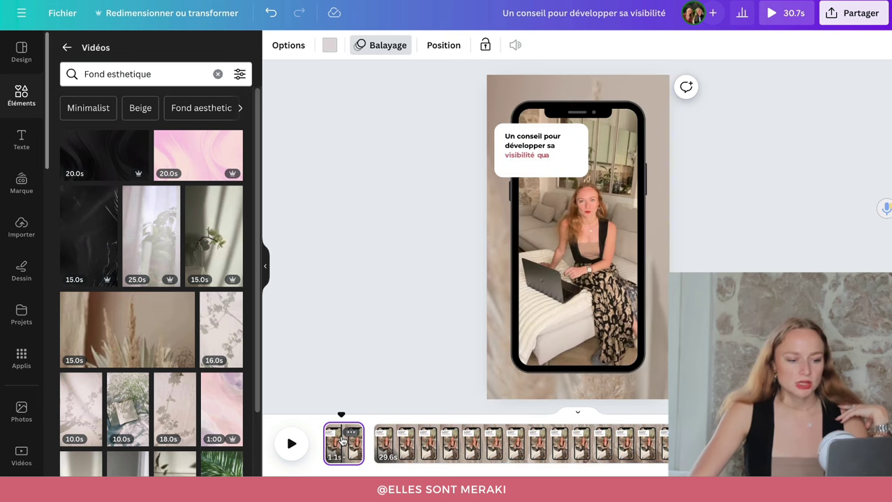
pyautogui.press('Delete')
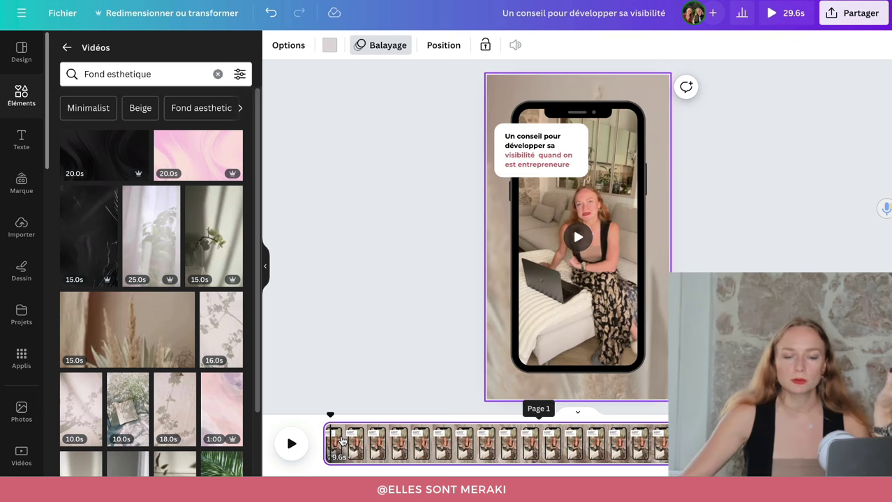
pyautogui.click(577, 237)
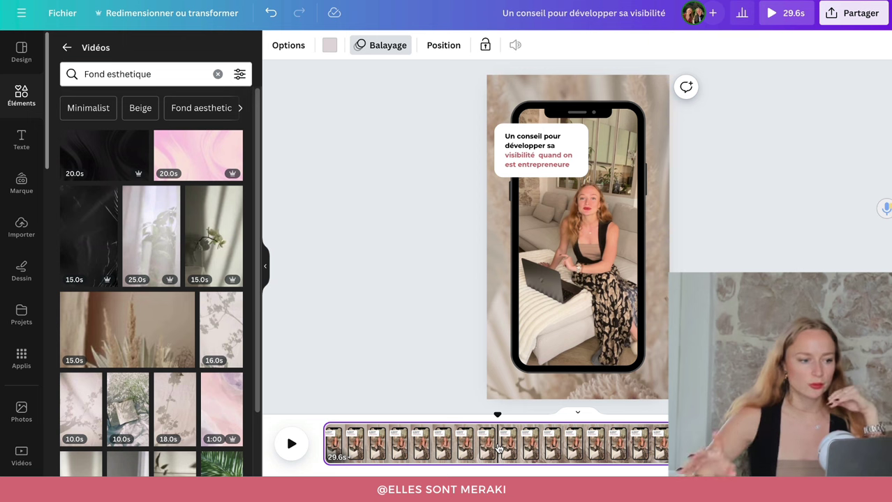
# - Download the finished design as an MP4 video at 1 080 px (HD) quality
pyautogui.click(725, 255)
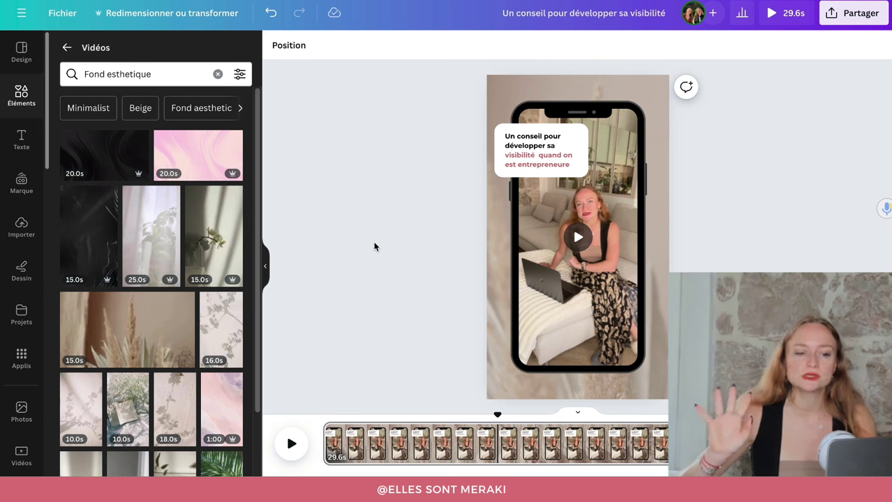
pyautogui.click(848, 20)
pyautogui.click(741, 230)
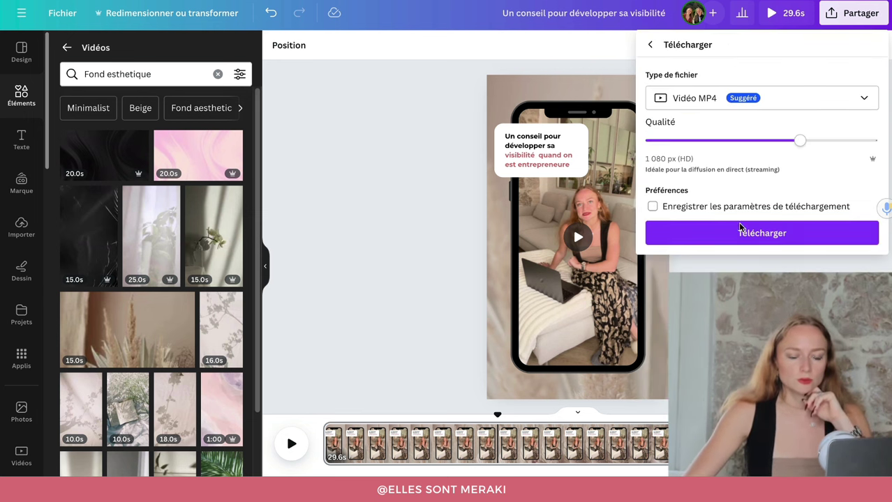
pyautogui.click(758, 243)
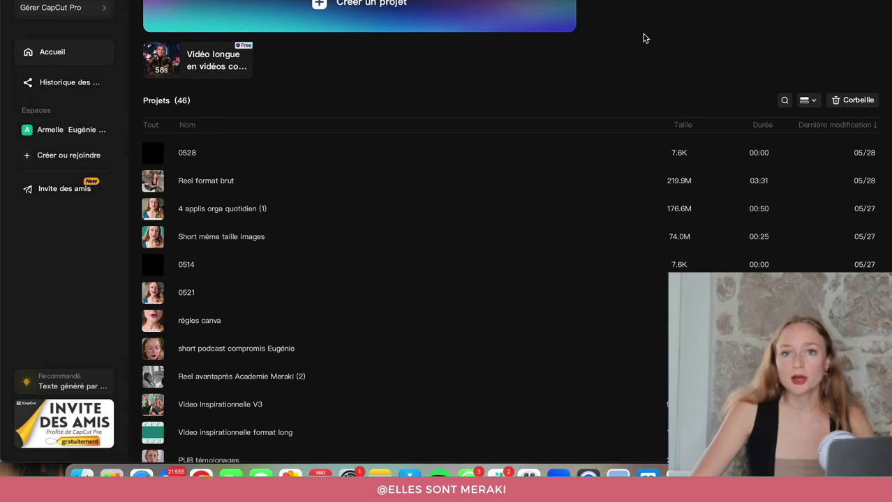
# - Switch to CapCut, create a new project, and enlarge the editor window to fill the screen
pyautogui.click(349, 6)
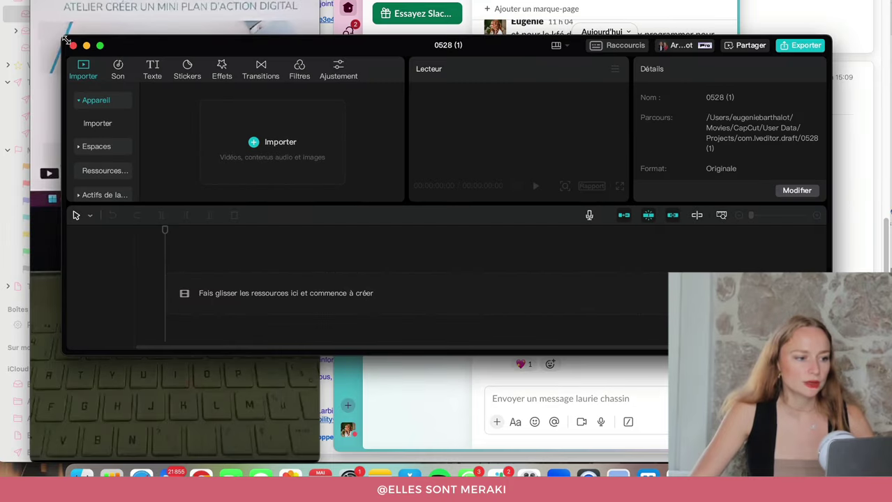
pyautogui.moveTo(65, 39); pyautogui.dragTo(4, 0)
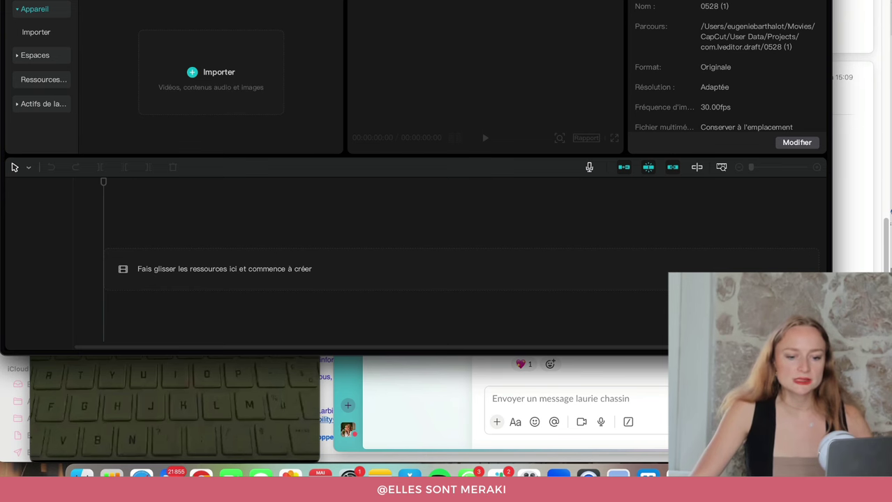
pyautogui.moveTo(831, 353); pyautogui.dragTo(889, 458)
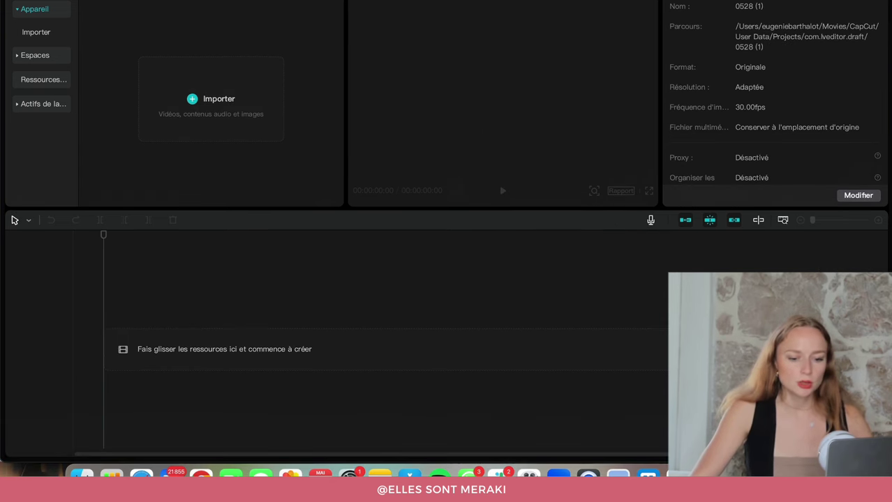
# - Import extrait.mov from the computer into the project's media and add it to the timeline track
pyautogui.click(779, 477)
pyautogui.moveTo(416, 94); pyautogui.dragTo(179, 87)
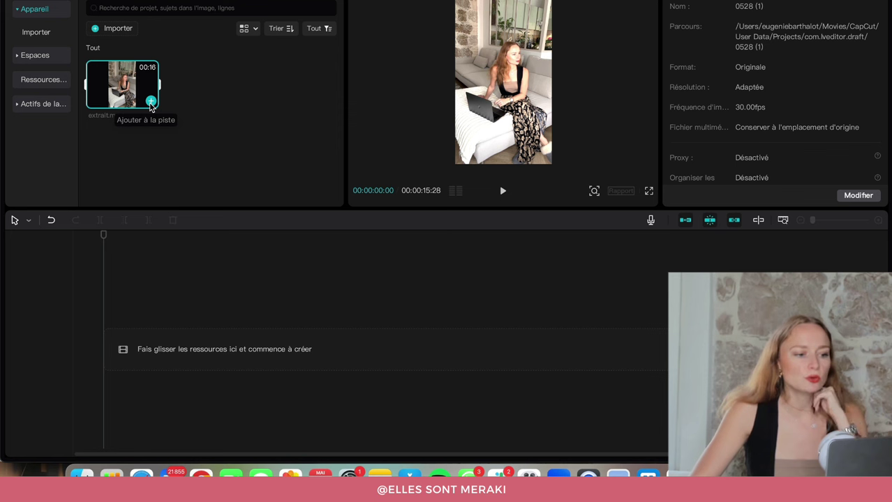
pyautogui.click(150, 102)
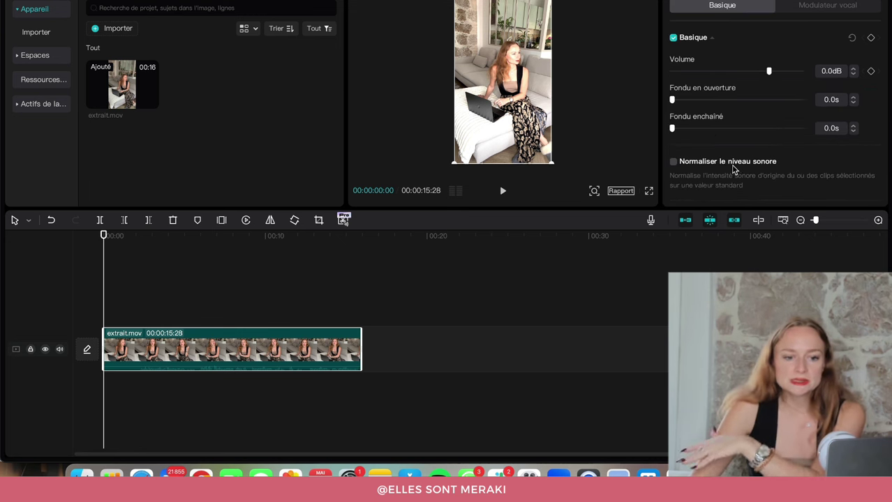
# - Enable loudness normalization (Normaliser le niveau sonore), noise reduction (Réduire le bruit) and voice enhancement (Améliorer la voix) on the clip's audio
pyautogui.scroll(-3, 735, 170)
pyautogui.click(672, 111)
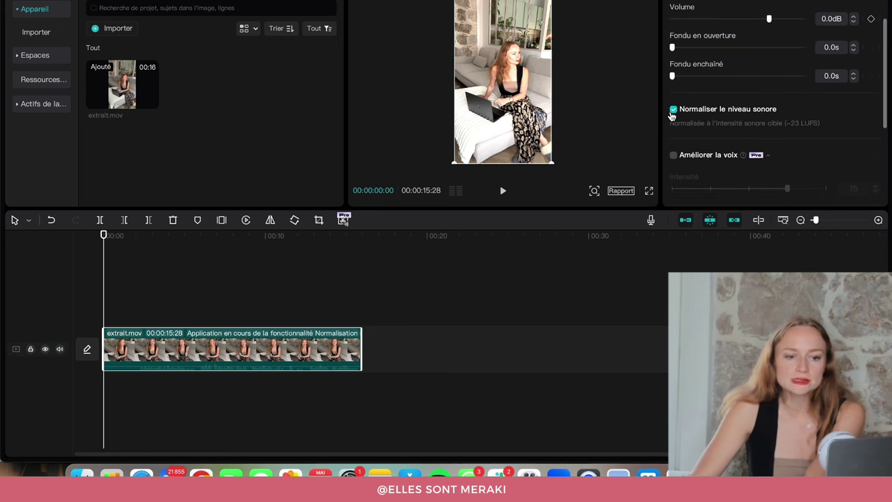
pyautogui.scroll(-2, 674, 131)
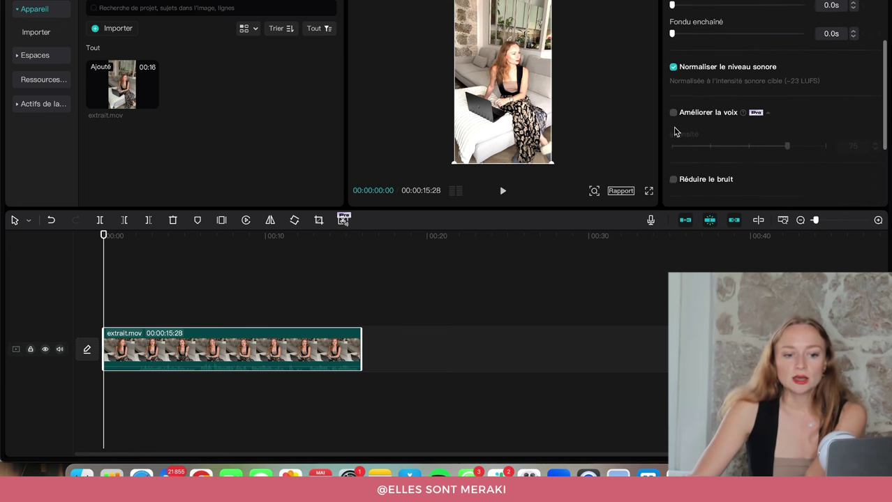
pyautogui.scroll(-2, 674, 133)
pyautogui.click(672, 153)
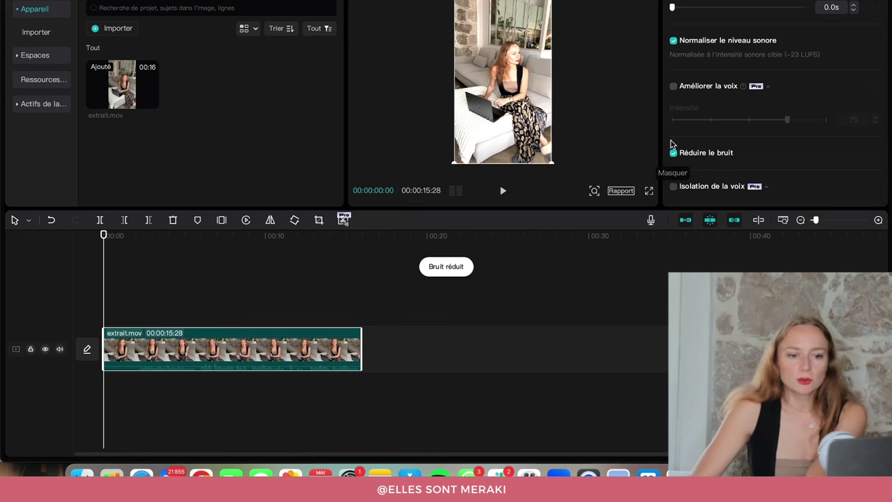
pyautogui.click(674, 90)
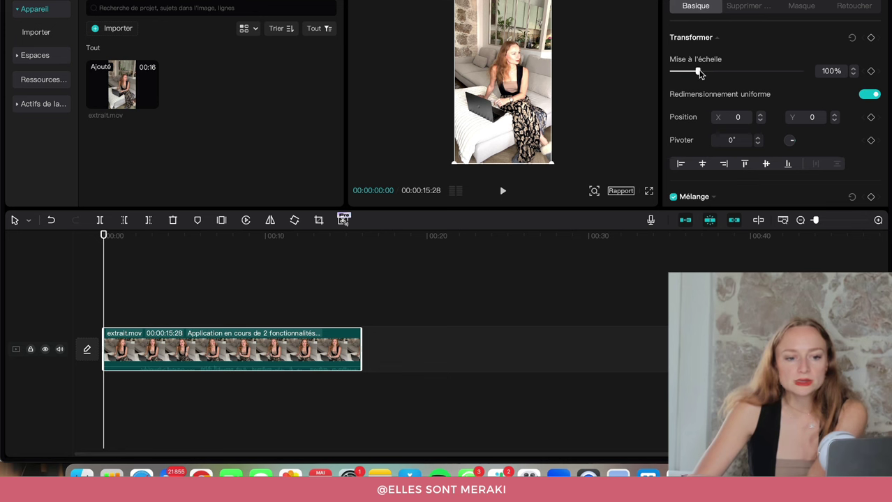
# - Scale the clip to 133% and reposition it vertically in the frame to about Y 634
pyautogui.moveTo(699, 74); pyautogui.dragTo(707, 74)
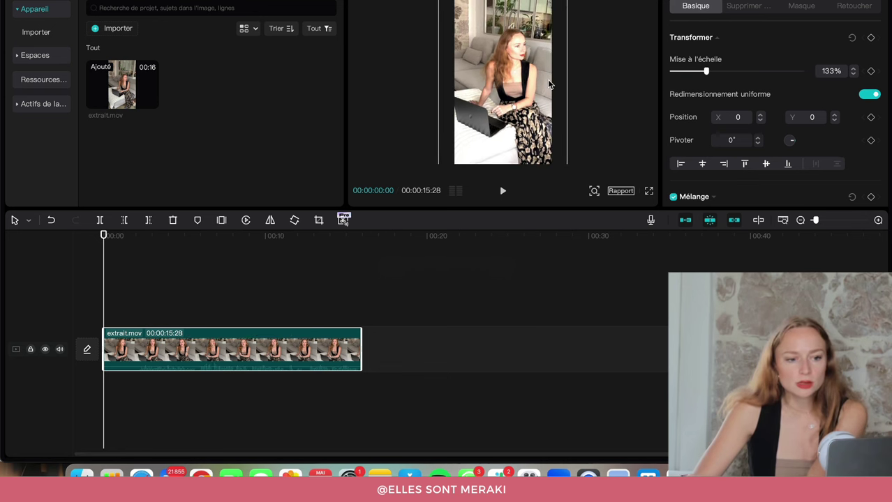
pyautogui.moveTo(536, 102); pyautogui.dragTo(537, 81)
pyautogui.click(619, 82)
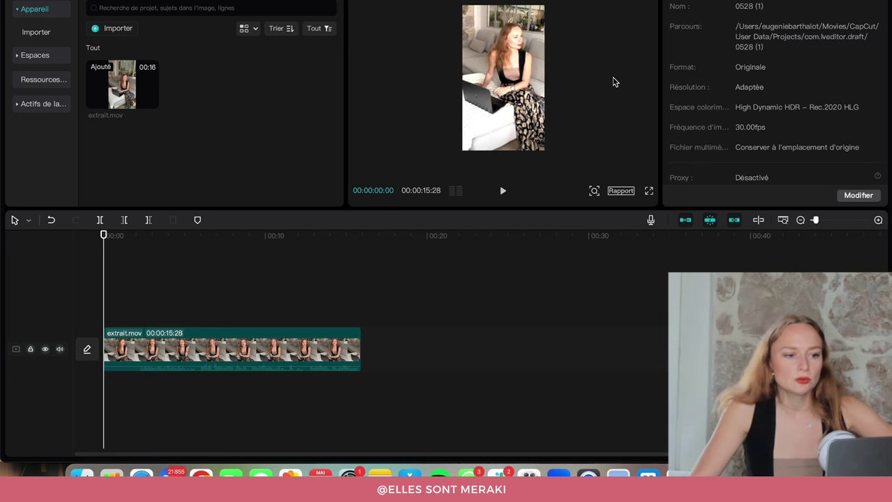
pyautogui.moveTo(517, 91); pyautogui.dragTo(514, 90)
pyautogui.click(604, 85)
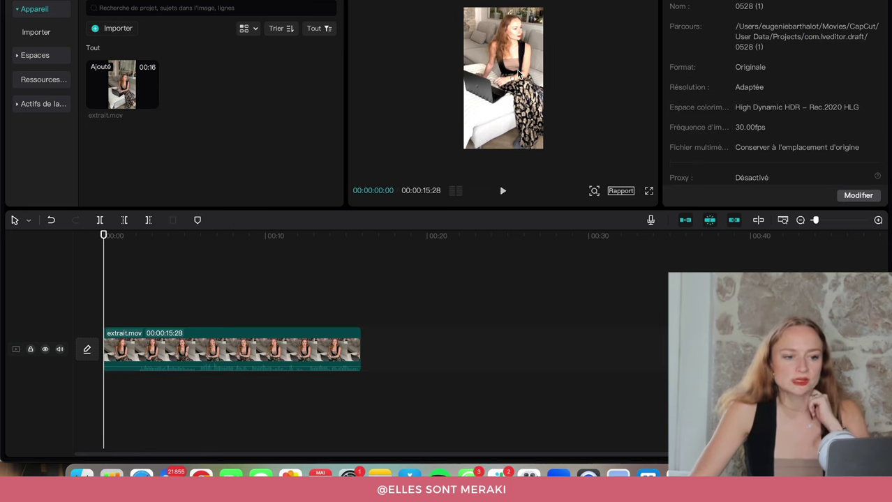
# - Examine the clip's basic video enhancement options, including the Ajout de lumière lighting presets
pyautogui.click(510, 15)
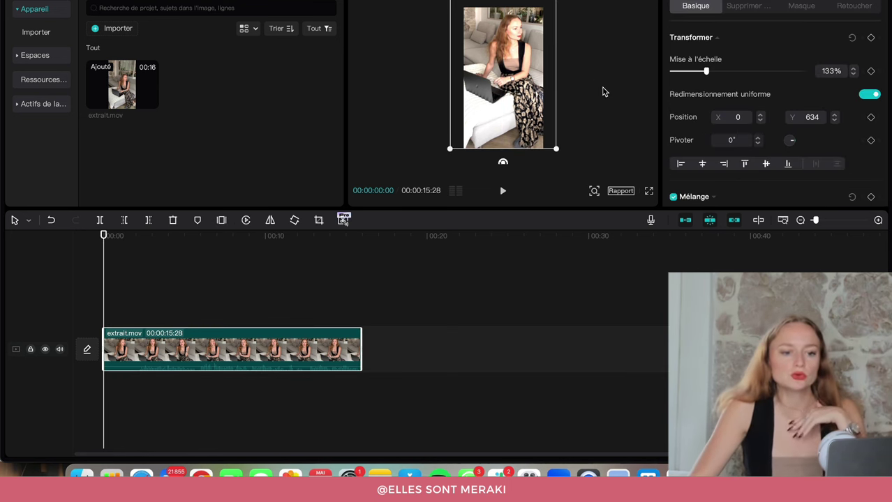
pyautogui.scroll(-5, 809, 134)
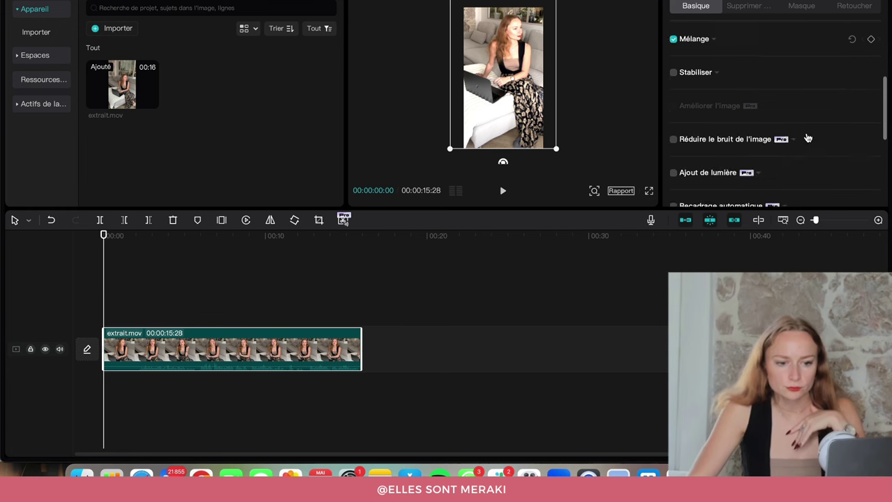
pyautogui.scroll(-3, 810, 143)
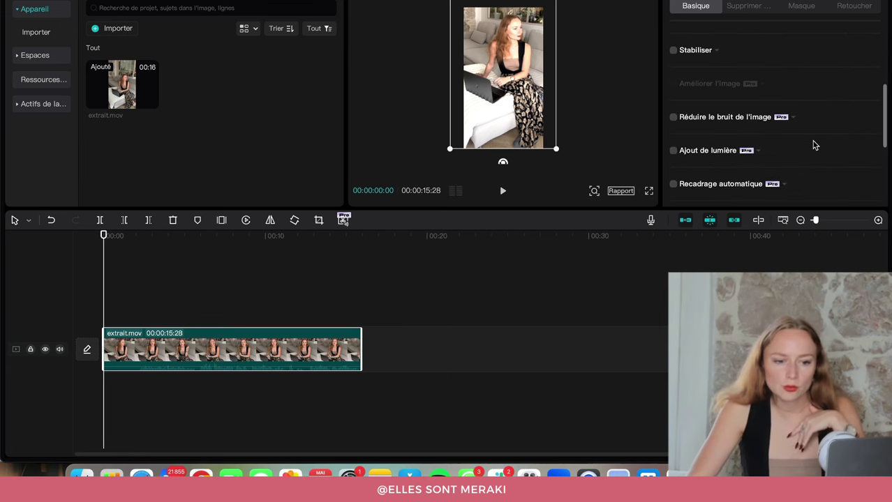
pyautogui.scroll(-1, 813, 145)
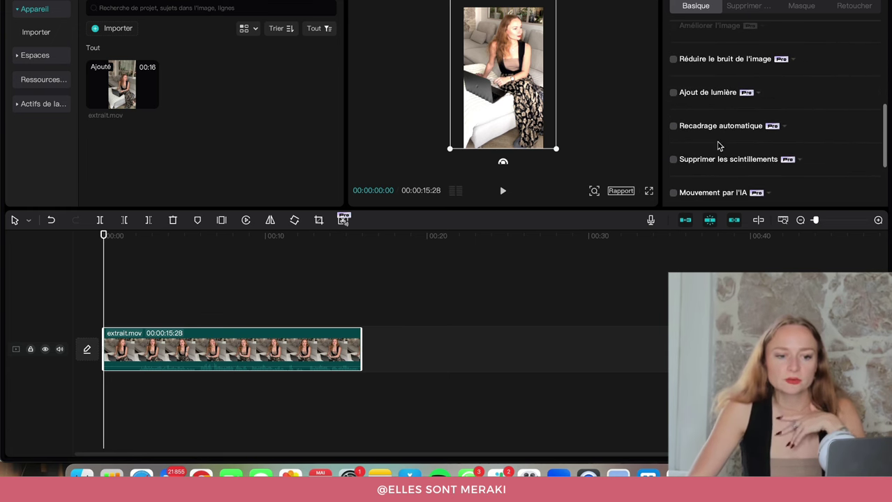
pyautogui.click(674, 93)
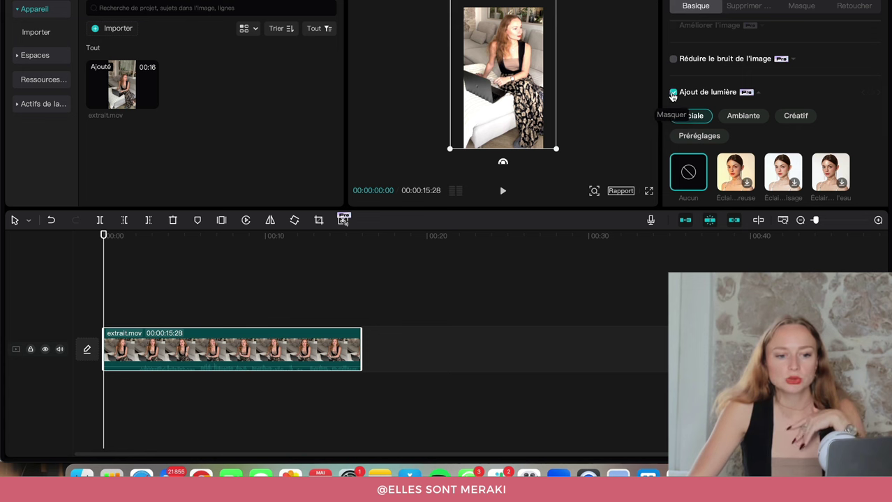
pyautogui.scroll(-4, 740, 111)
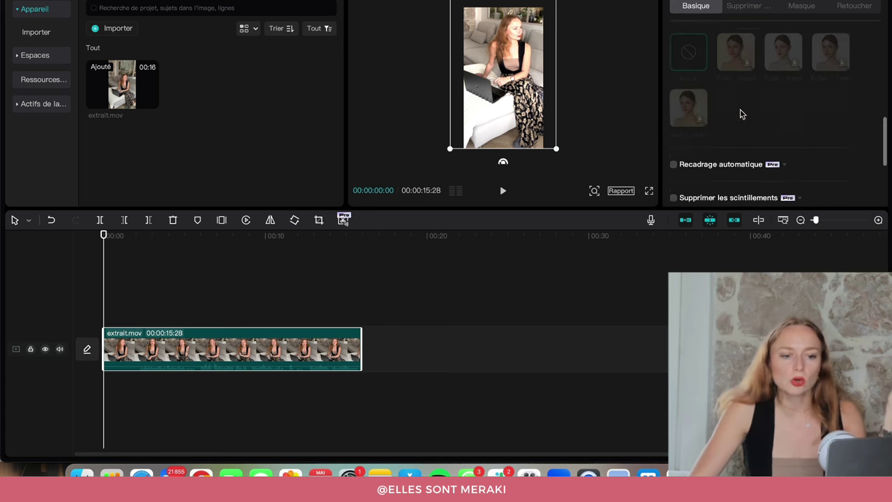
pyautogui.scroll(-4, 740, 167)
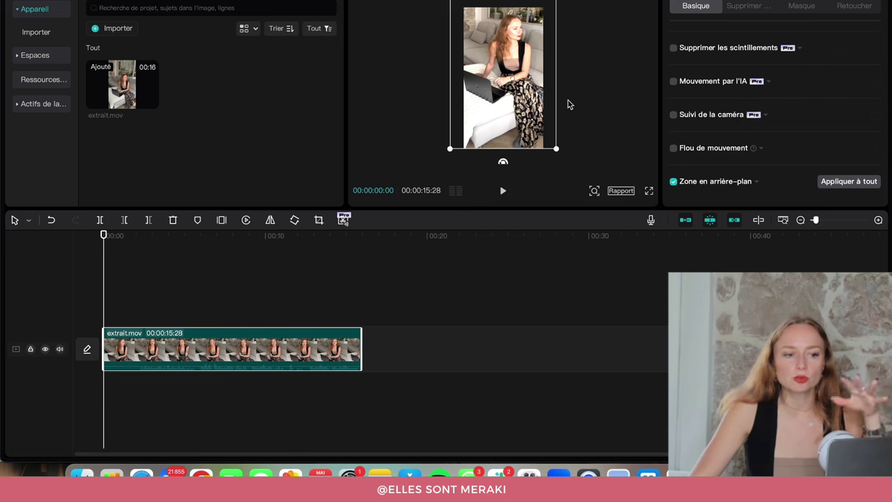
pyautogui.click(614, 116)
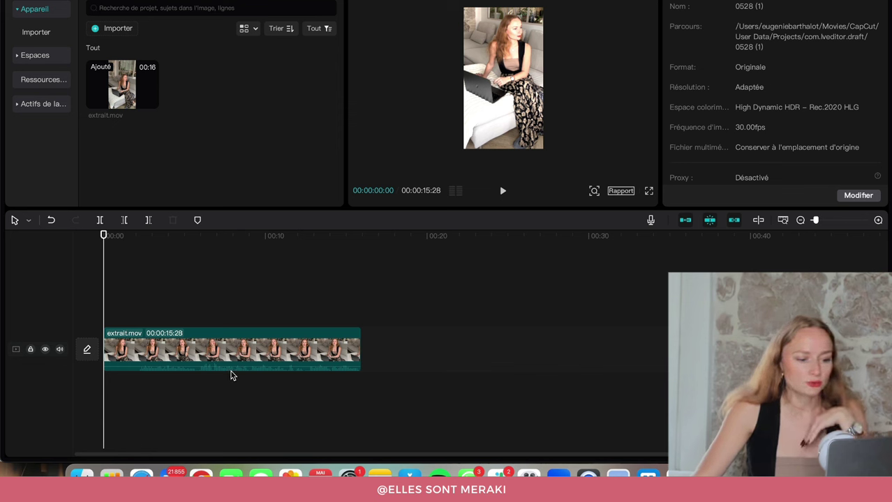
# - Split the extrait.mov clip at 00:00:01:15 and delete its opening segment
pyautogui.scroll(5, 307, 375)
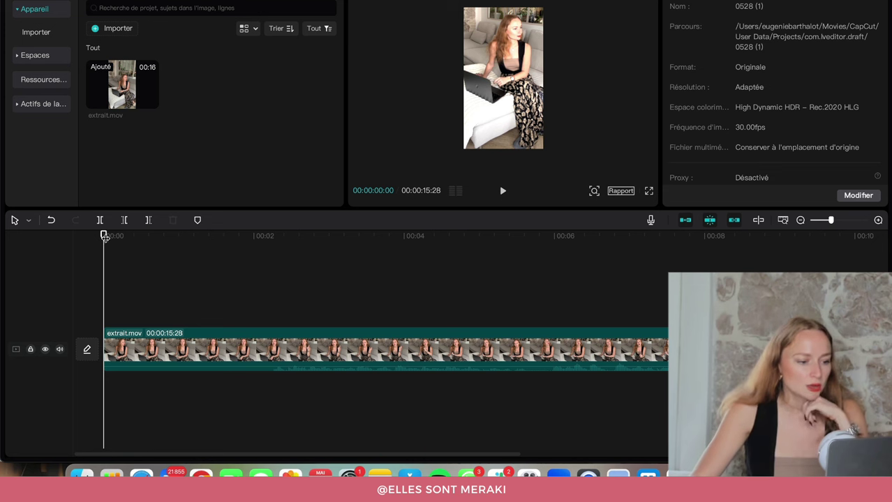
pyautogui.moveTo(104, 235); pyautogui.dragTo(216, 244)
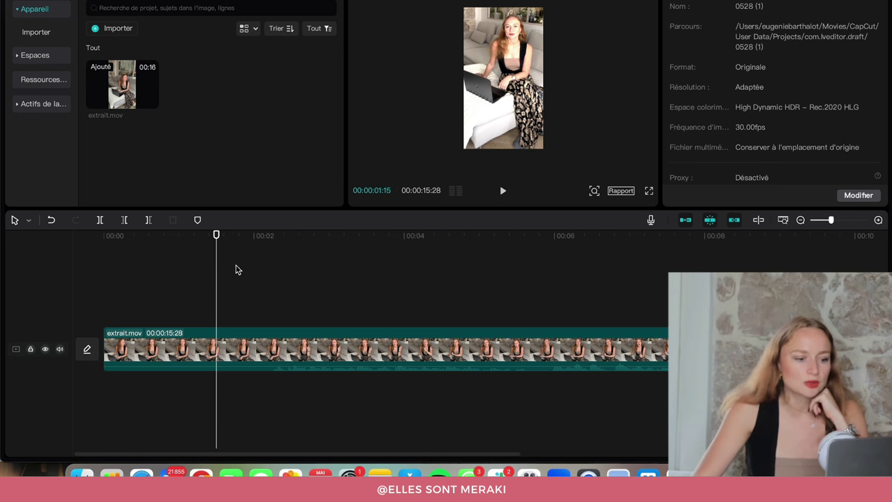
pyautogui.click(208, 354)
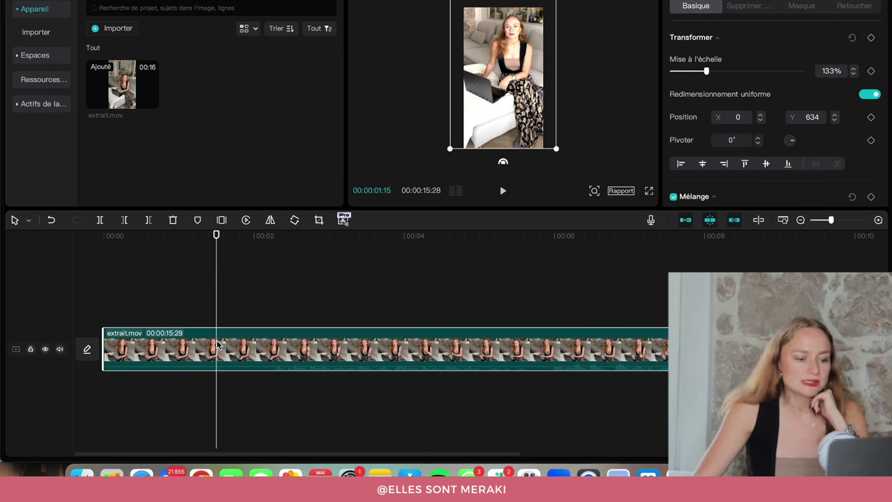
pyautogui.rightClick(218, 347)
pyautogui.click(161, 279)
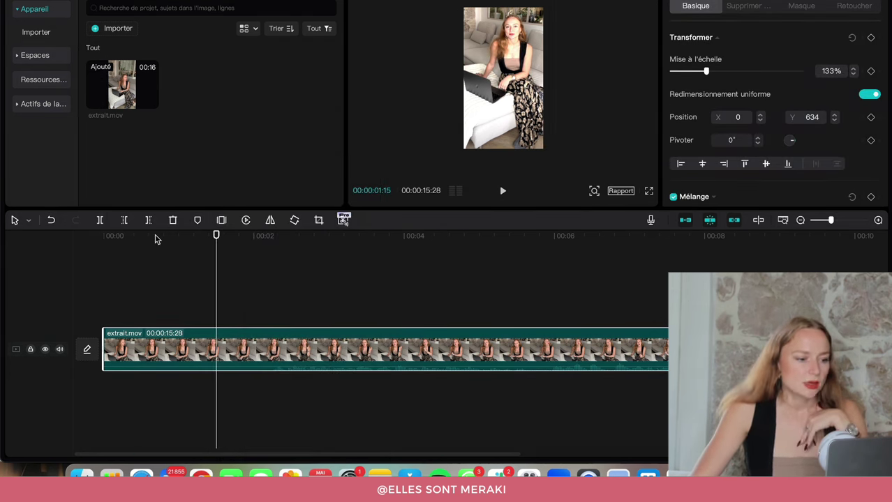
pyautogui.click(100, 222)
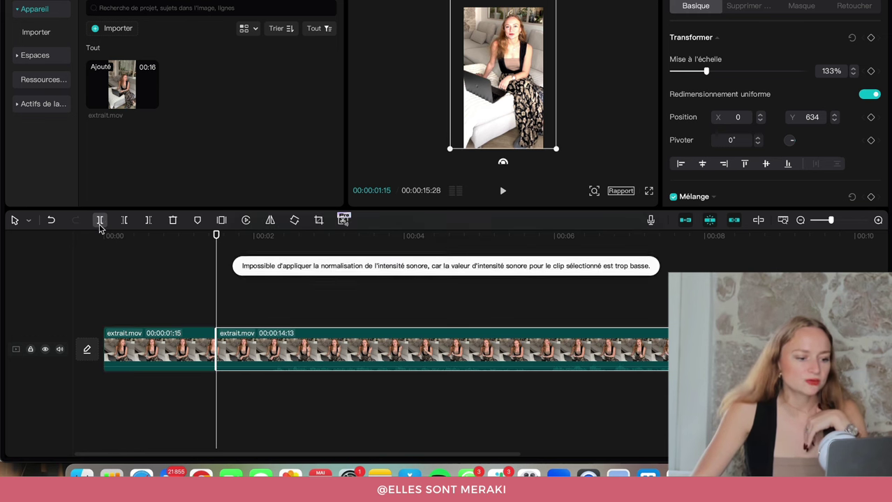
pyautogui.click(169, 347)
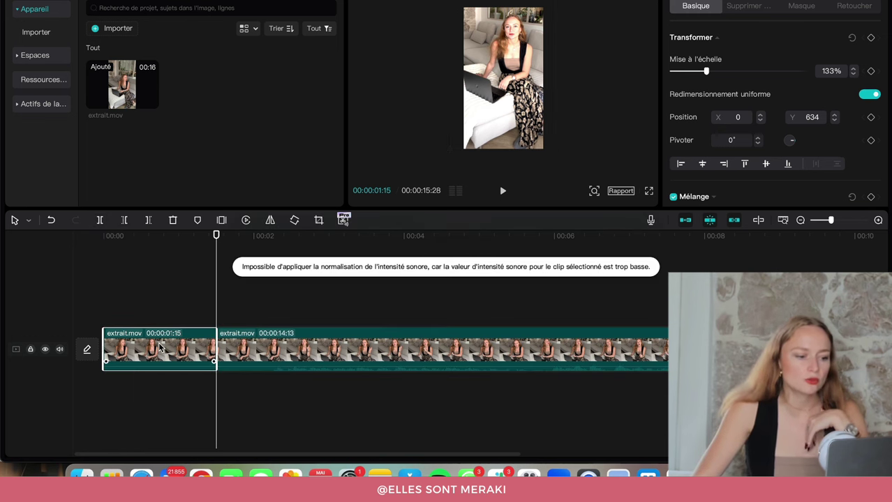
pyautogui.press('Delete')
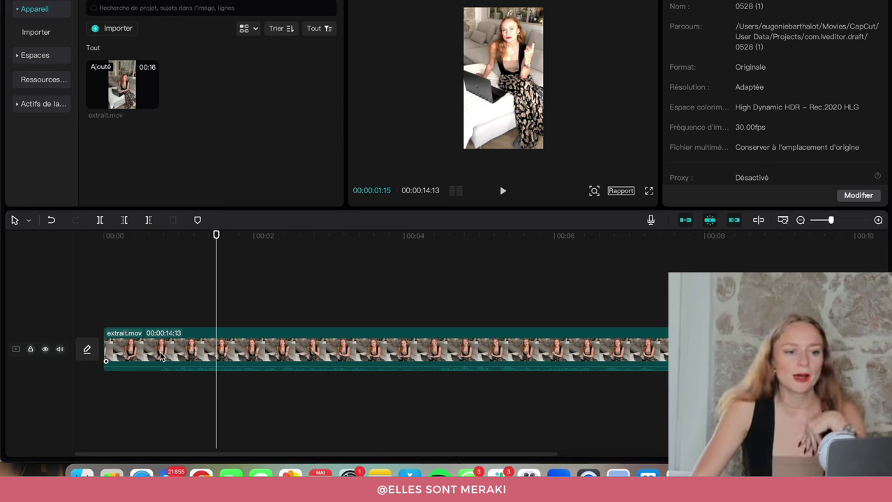
# - Browse the text options and examine the Effets library of ART styles for a title
pyautogui.moveTo(202, 240); pyautogui.dragTo(277, 241)
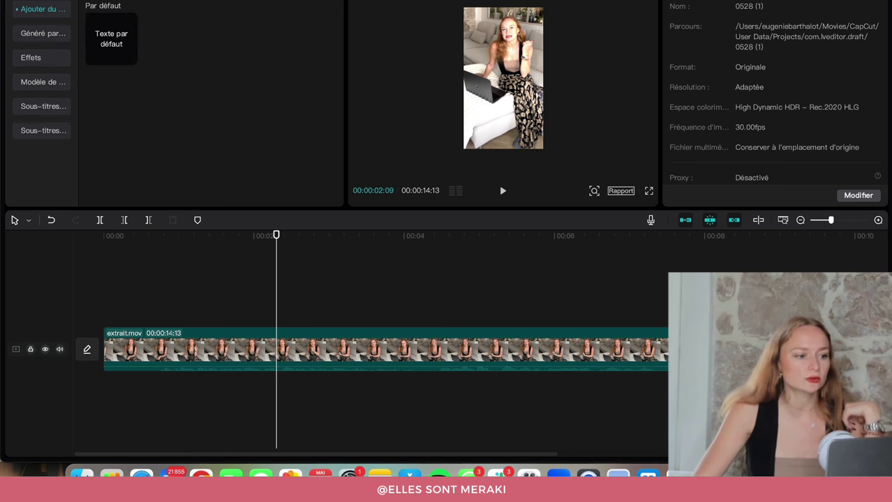
pyautogui.click(272, 338)
pyautogui.click(37, 33)
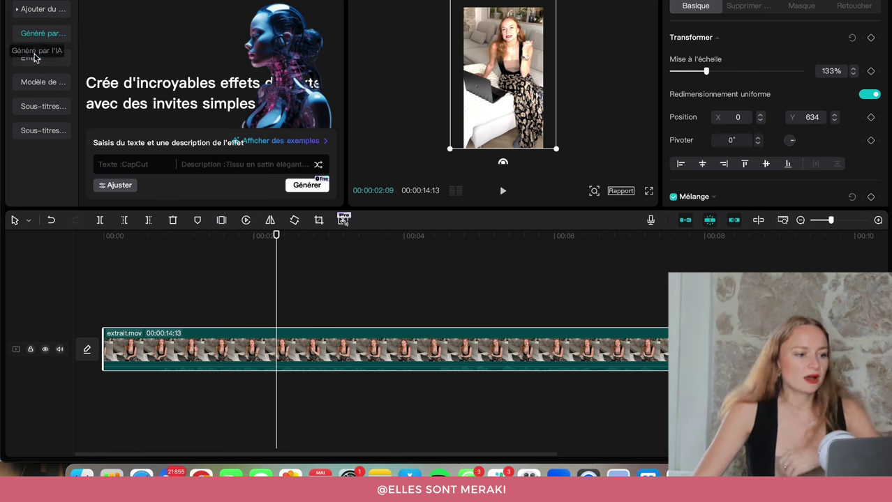
pyautogui.click(34, 57)
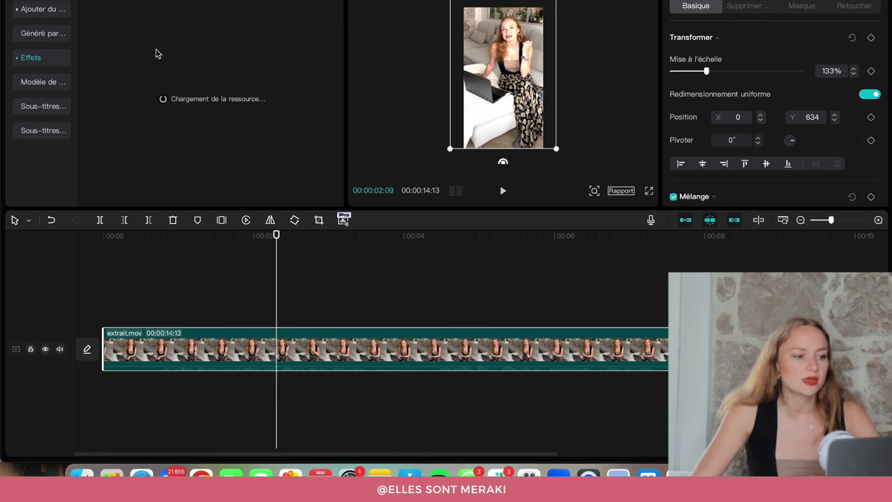
pyautogui.scroll(-10, 214, 145)
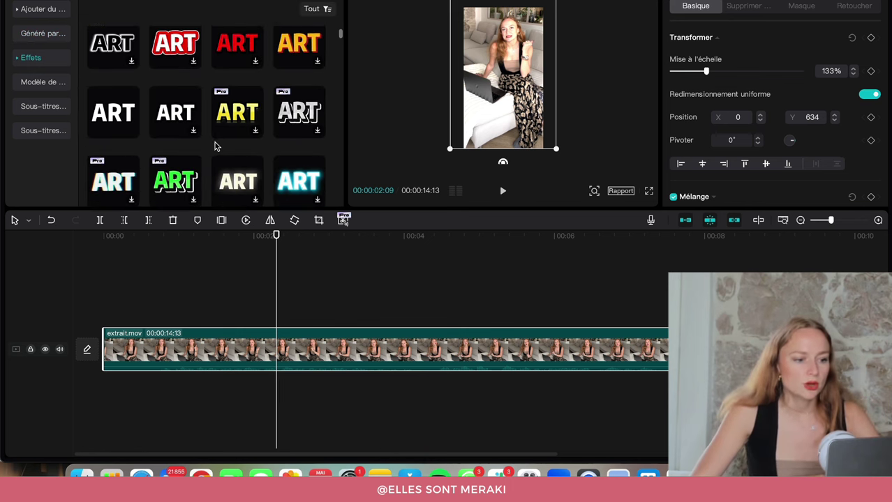
pyautogui.scroll(-8, 215, 145)
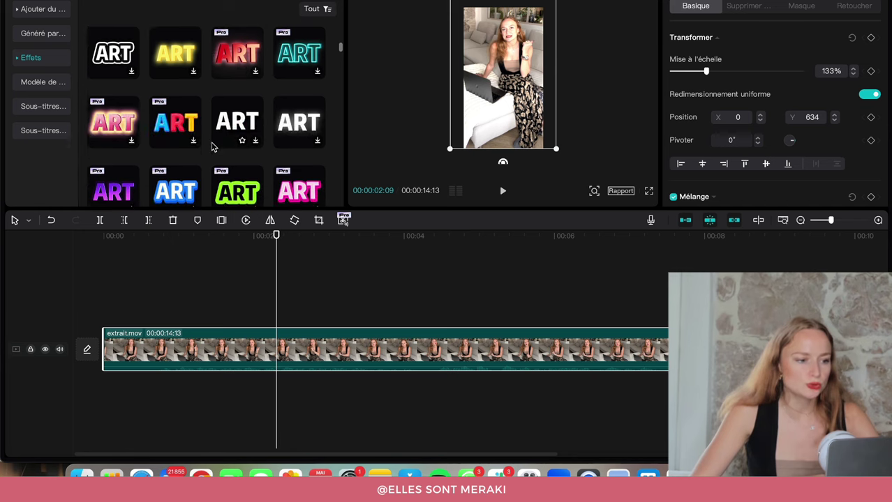
pyautogui.scroll(8, 214, 145)
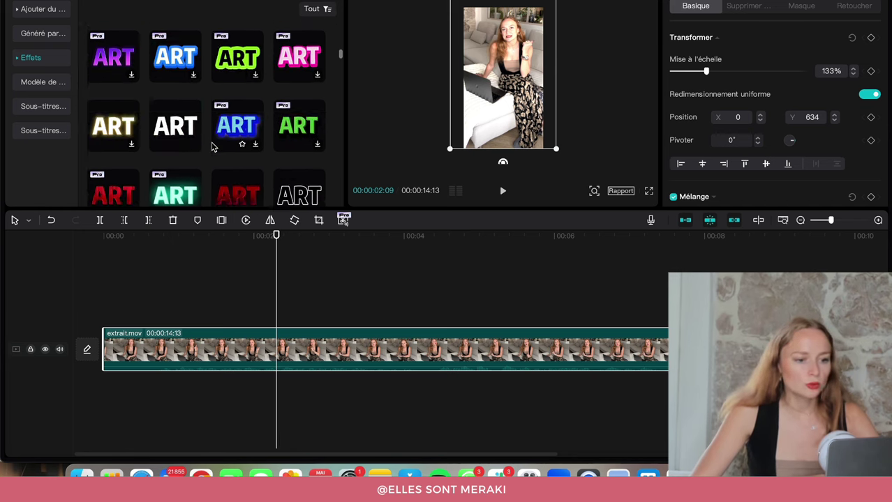
pyautogui.scroll(6, 214, 145)
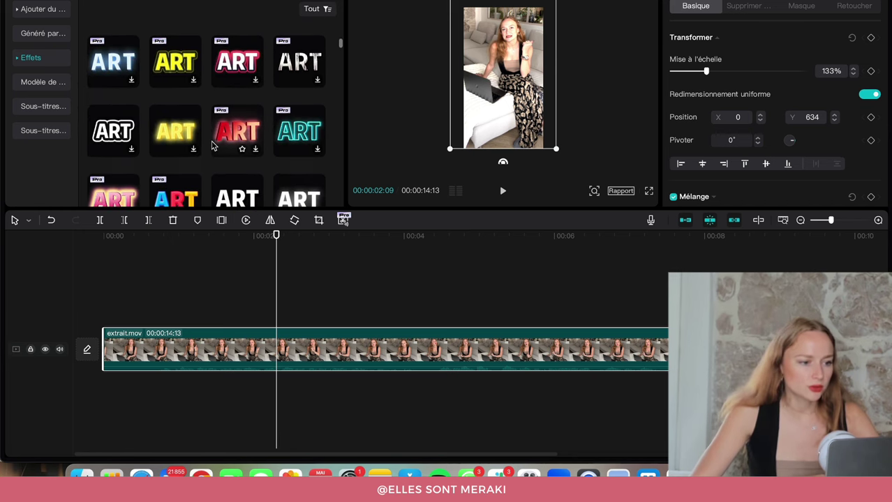
pyautogui.scroll(2, 214, 145)
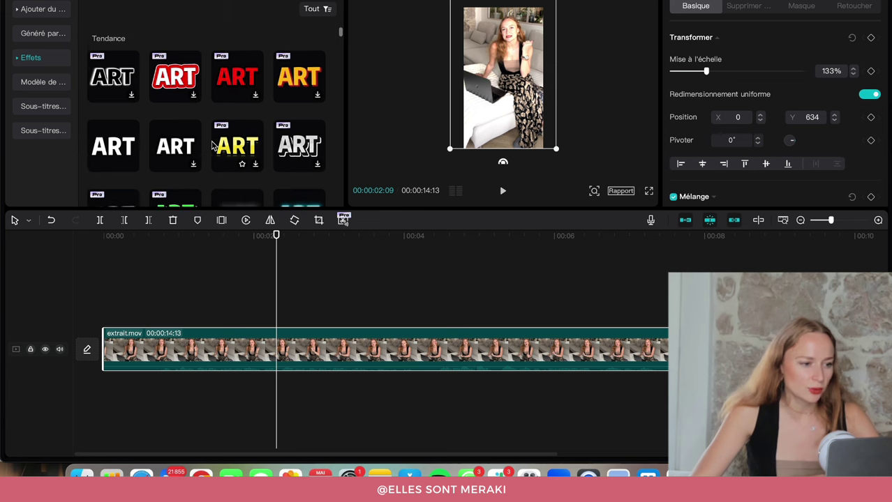
pyautogui.scroll(-5, 212, 145)
pyautogui.scroll(-5, 212, 145)
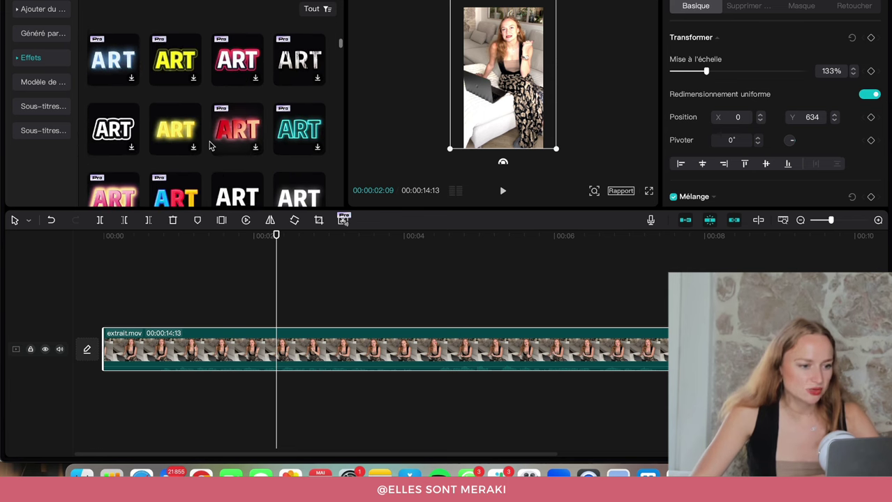
# - Preview the plain white ART text effect, add it to the timeline, and move the text clip to the start of the video
pyautogui.click(235, 126)
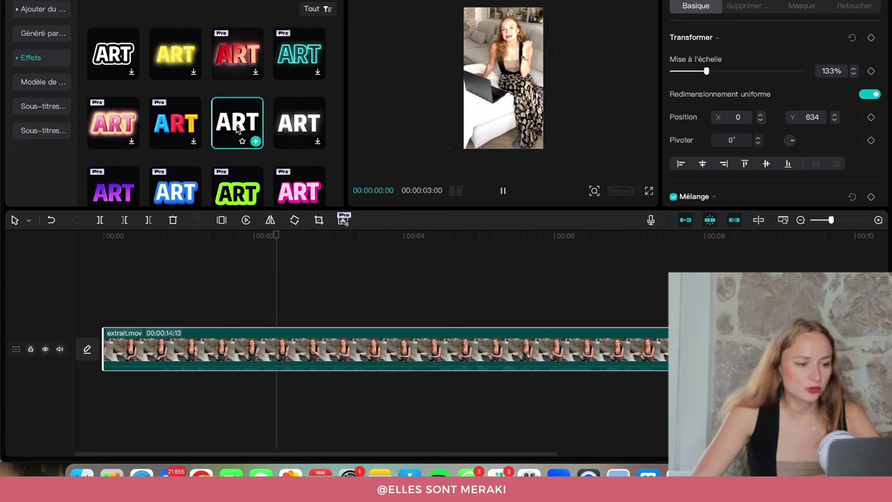
pyautogui.click(503, 190)
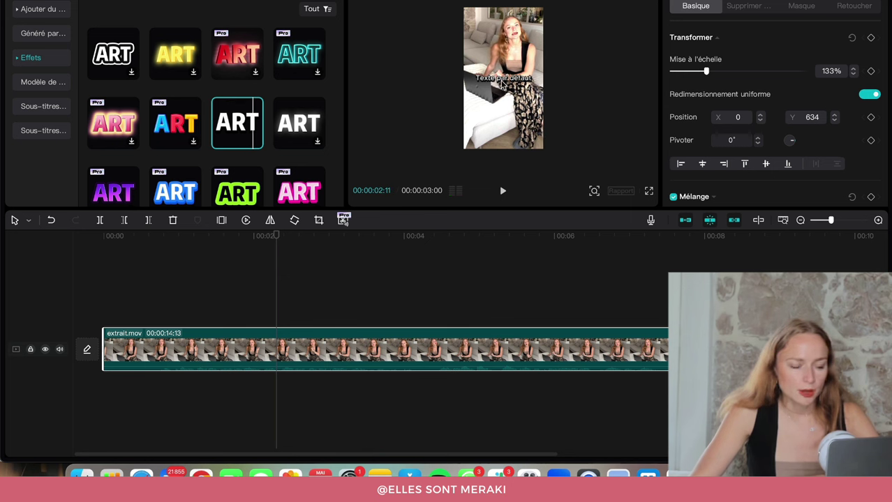
pyautogui.scroll(-1, 257, 146)
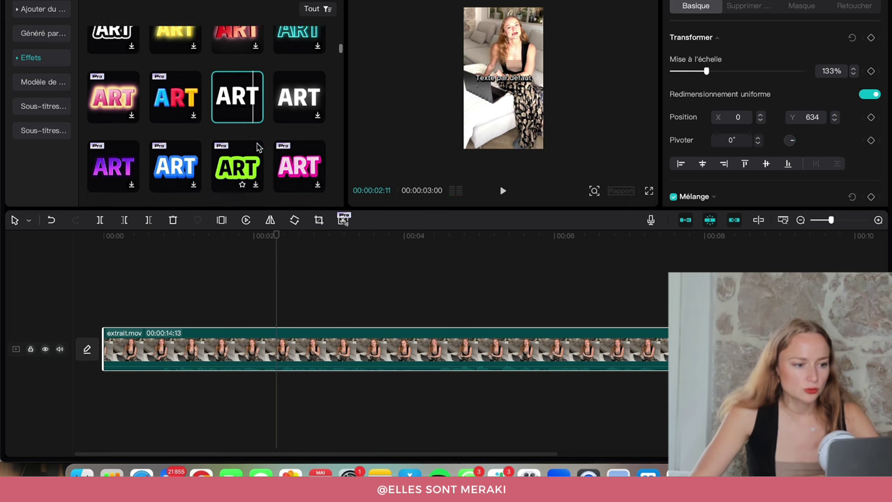
pyautogui.click(255, 117)
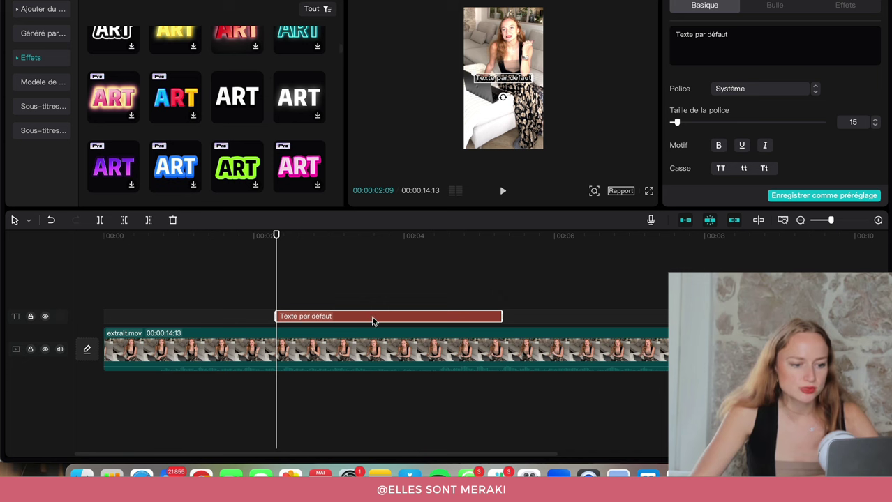
pyautogui.moveTo(371, 321); pyautogui.dragTo(199, 319)
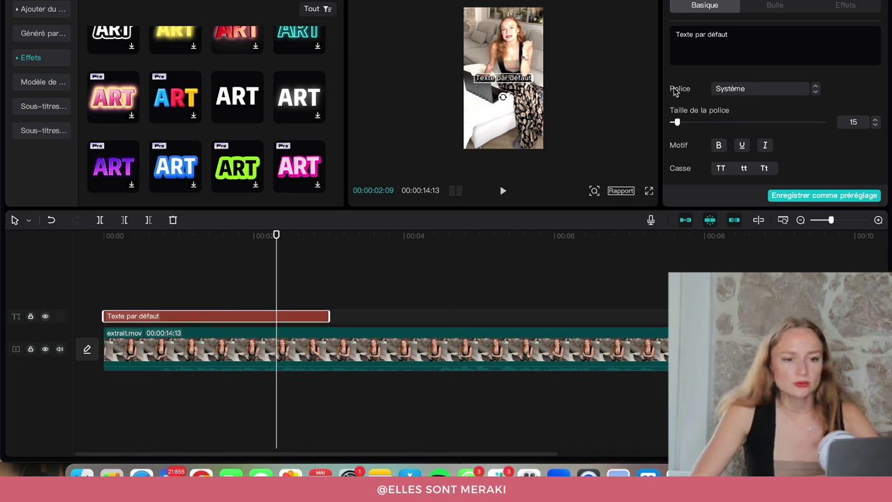
# - Replace the default text with "Le conseil N°1 pour les entrepreneures"
pyautogui.tripleClick(697, 50)
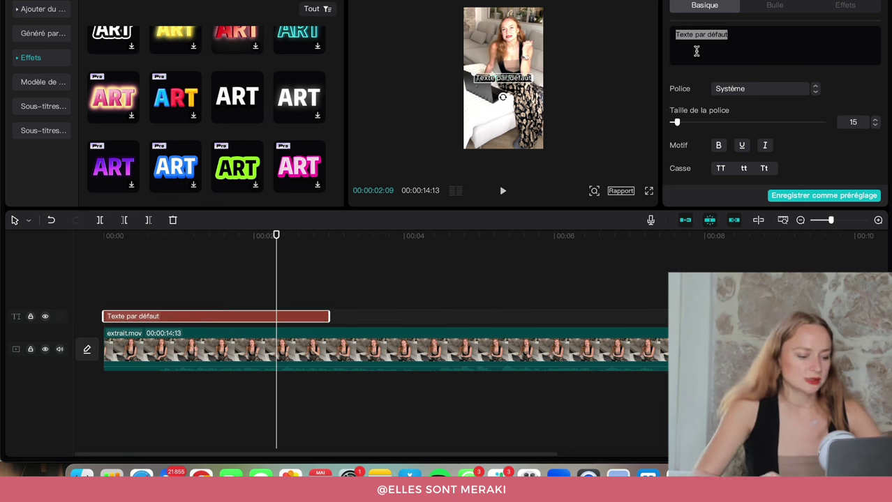
pyautogui.write('Le conseil')
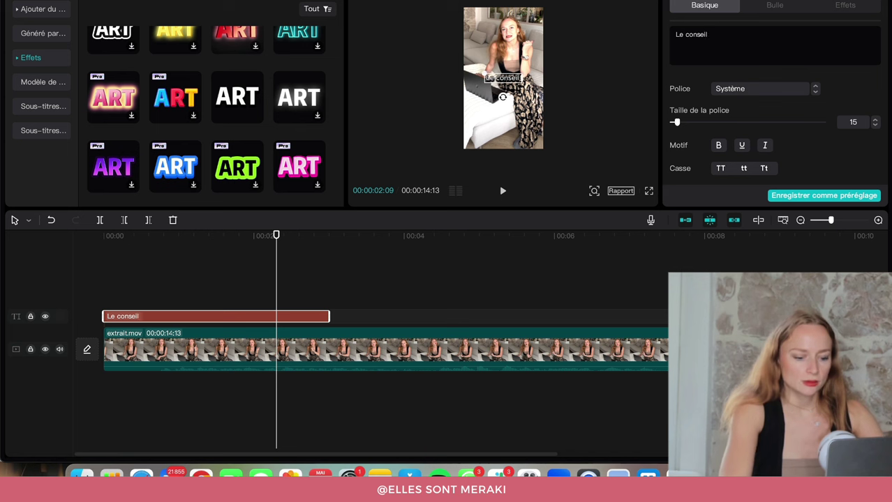
pyautogui.write(' N°1 ')
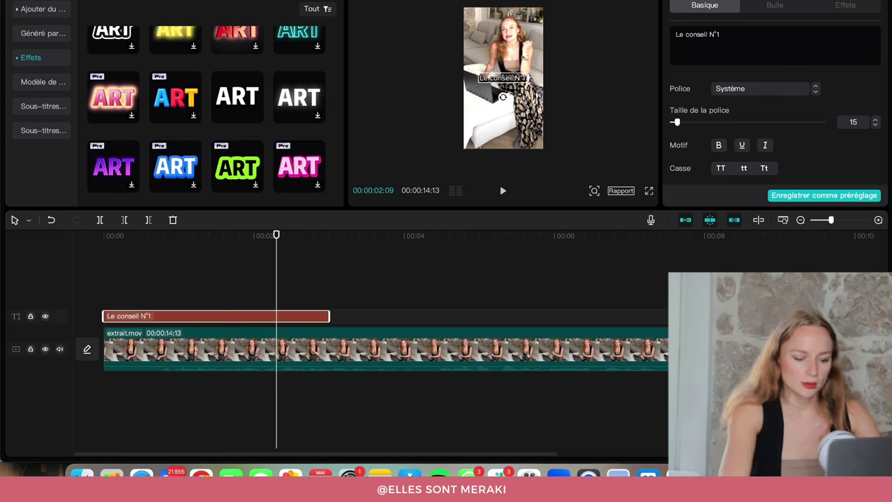
pyautogui.write('pour les entrepren')
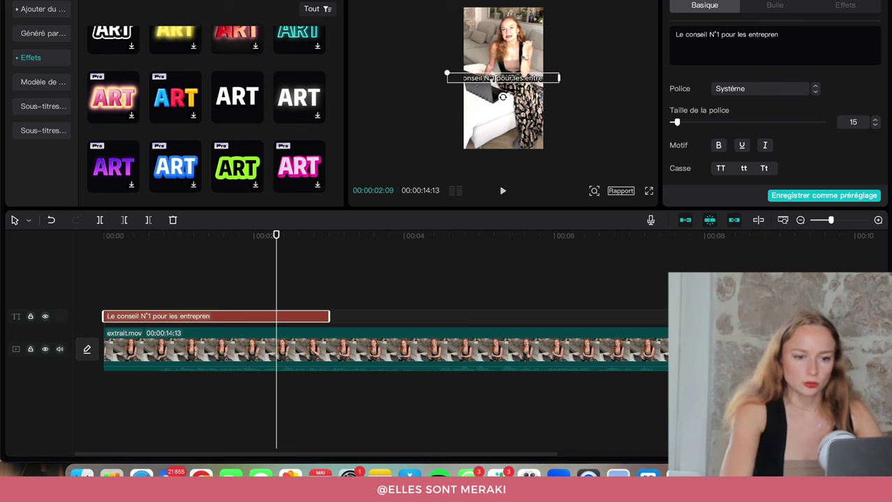
pyautogui.write('eures')
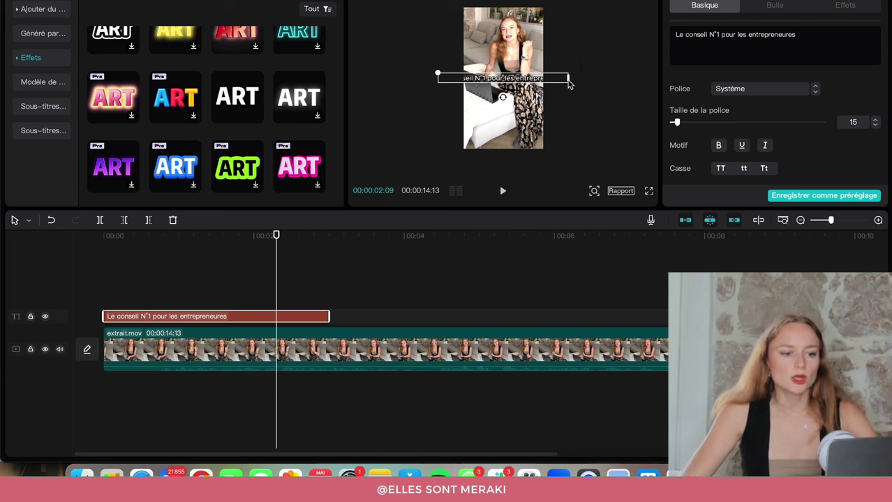
# - Narrow the title's text box so it wraps onto two lines and move it to the lower part of the video frame
pyautogui.moveTo(568, 78); pyautogui.dragTo(507, 113)
pyautogui.click(591, 82)
pyautogui.click(497, 83)
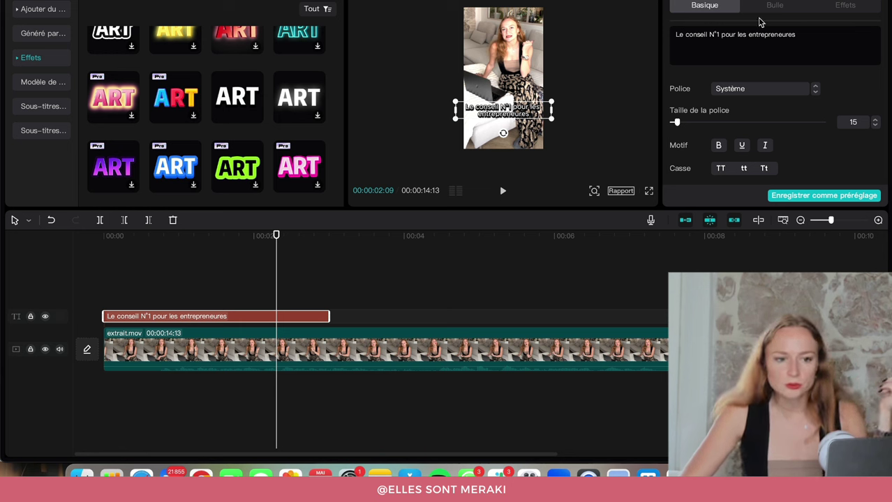
# - Enable the Arrière-plan background behind the title text
pyautogui.scroll(-3, 770, 106)
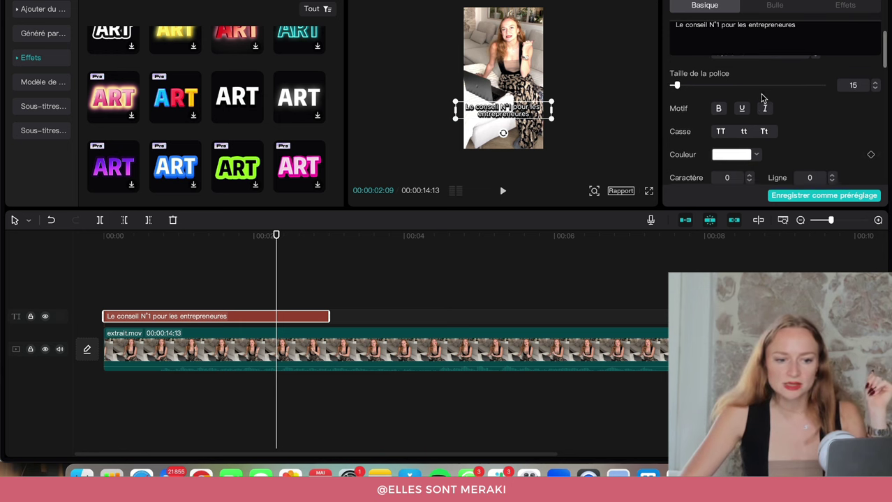
pyautogui.scroll(-8, 770, 106)
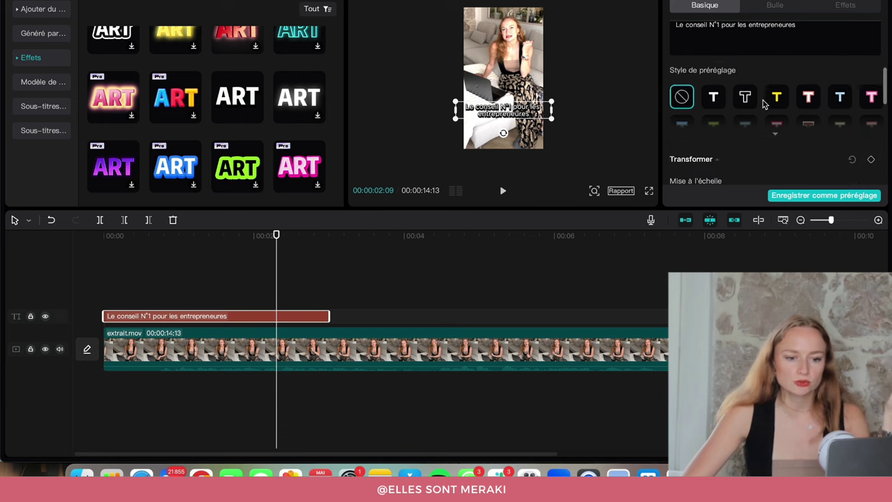
pyautogui.scroll(-6, 765, 106)
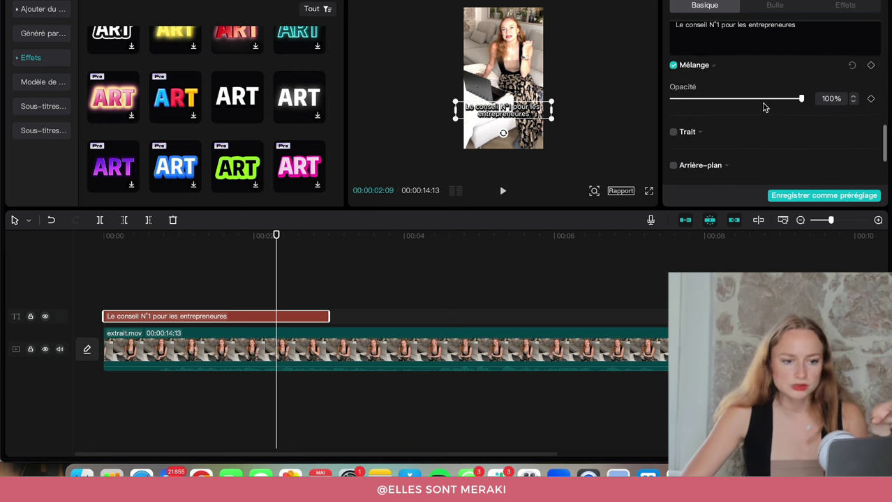
pyautogui.scroll(-1, 712, 117)
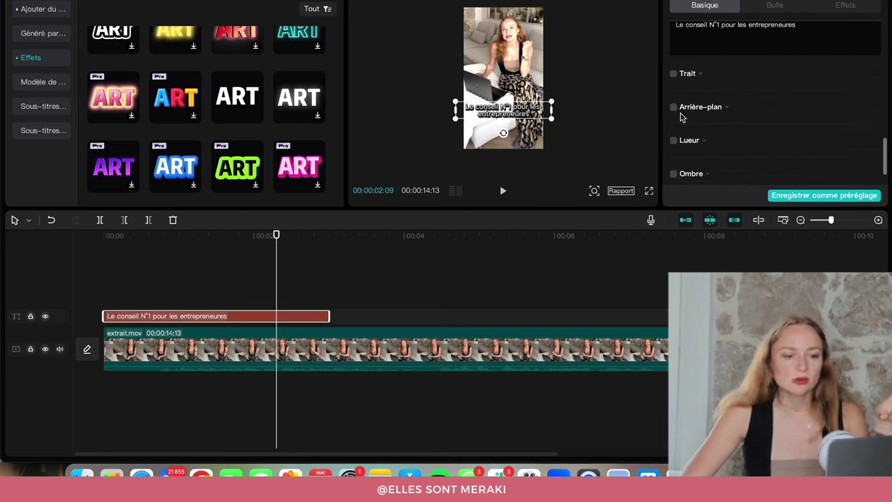
pyautogui.click(673, 109)
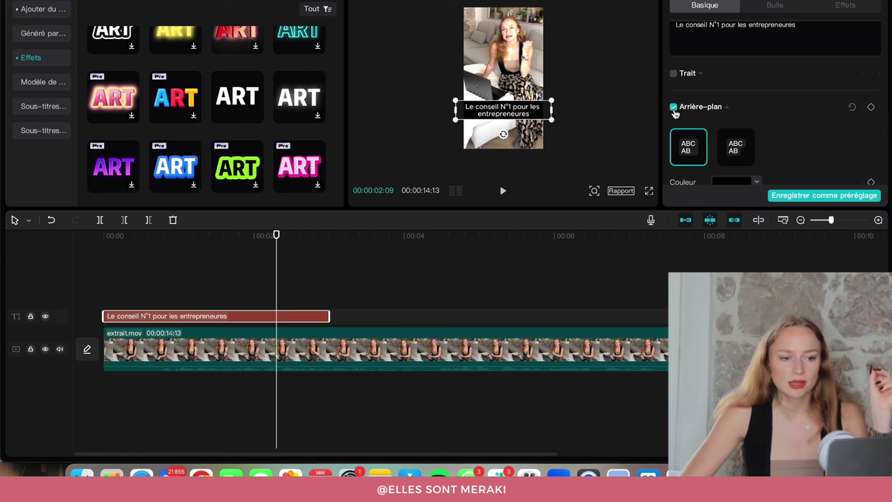
# - Narrow the title's background box slightly and shift it a little lower in the frame
pyautogui.moveTo(551, 113); pyautogui.dragTo(527, 118)
pyautogui.click(596, 118)
pyautogui.click(517, 120)
pyautogui.click(576, 117)
pyautogui.click(526, 116)
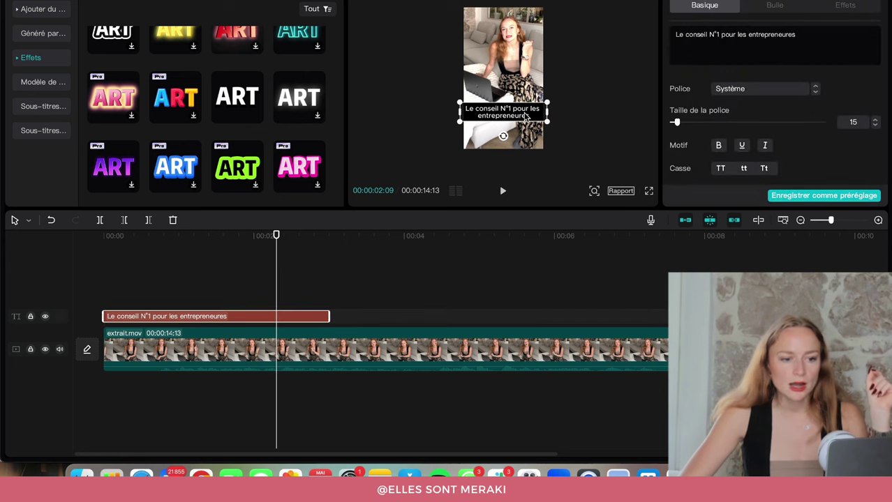
# - Examine the title's Arrière-plan settings and its background colour picker, then close them without choosing a colour
pyautogui.scroll(-5, 718, 82)
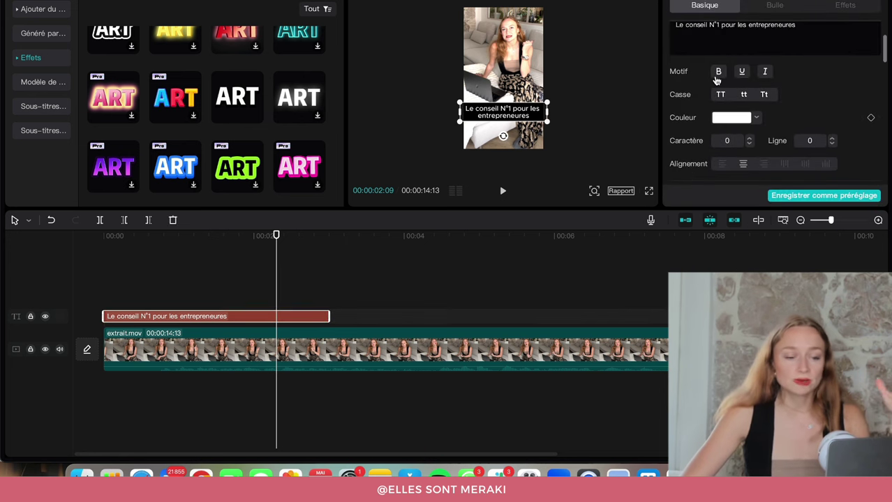
pyautogui.scroll(-15, 708, 91)
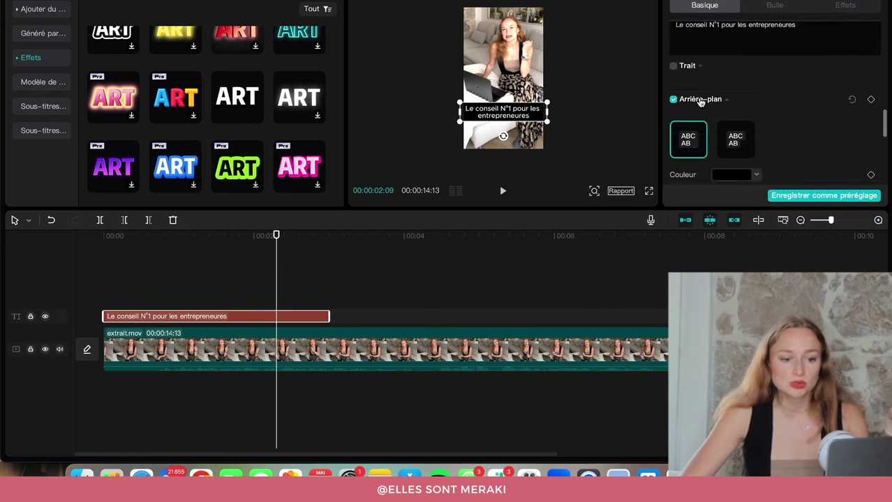
pyautogui.scroll(-2, 712, 105)
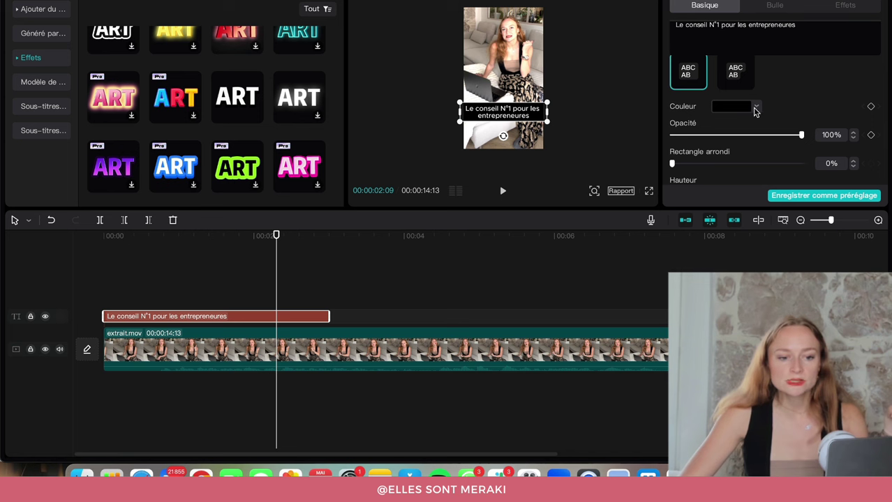
pyautogui.click(755, 109)
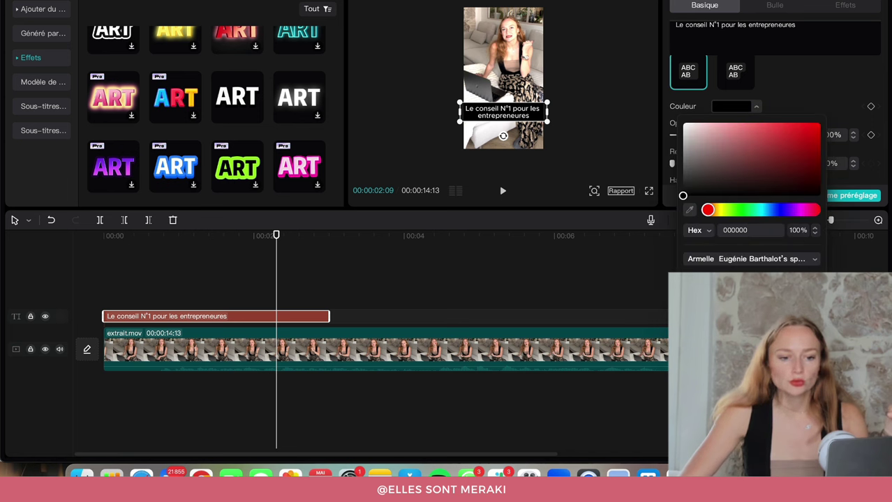
pyautogui.click(750, 134)
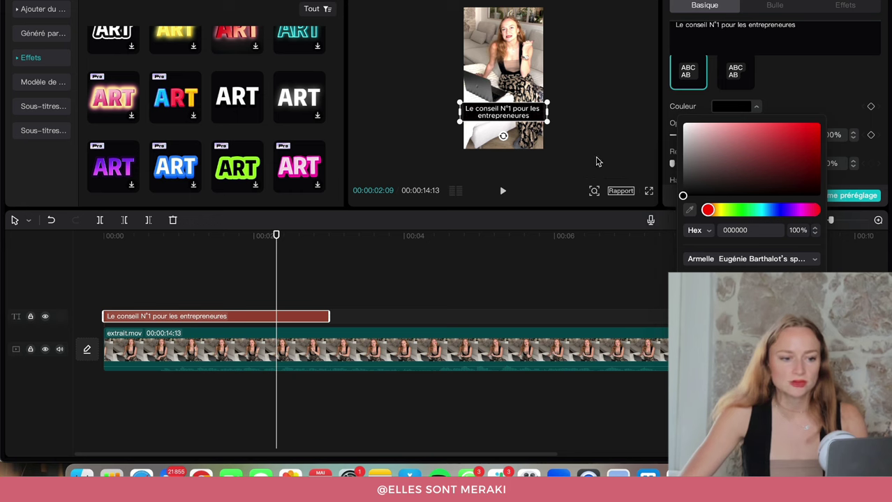
pyautogui.click(614, 125)
pyautogui.click(615, 126)
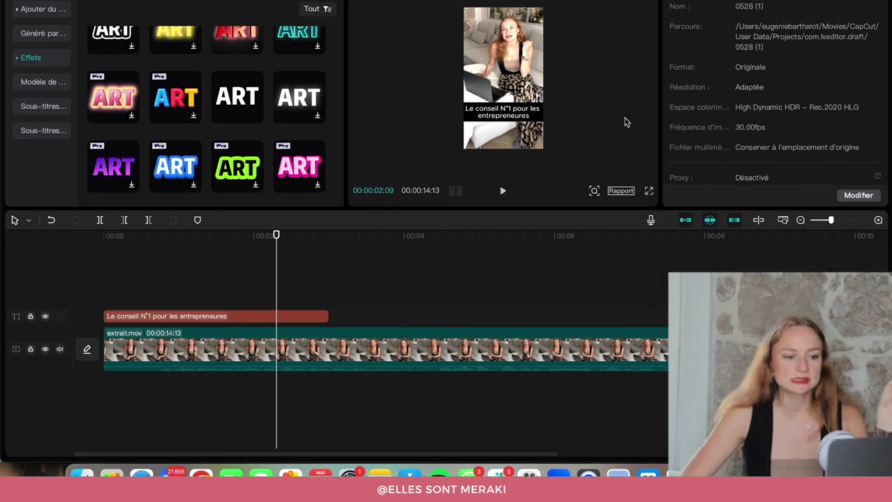
# - Duplicate the "Le conseil N°1 pour les entrepreneures" title directly after the original on its track, starting at 00:00:03:00
pyautogui.moveTo(276, 242); pyautogui.dragTo(290, 256)
pyautogui.click(266, 318)
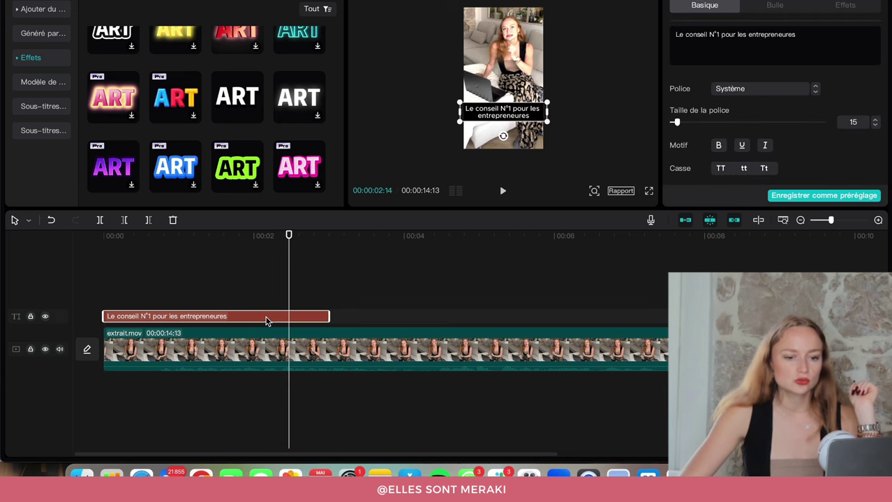
pyautogui.rightClick(266, 320)
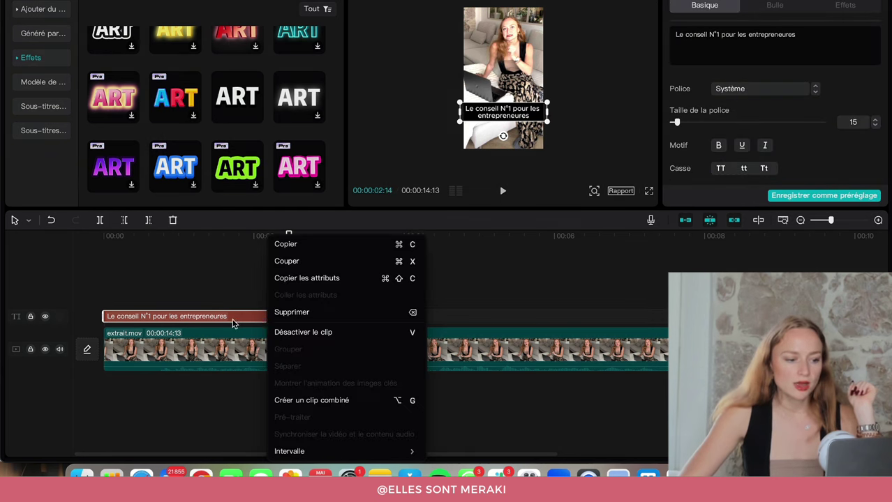
pyautogui.click(288, 251)
pyautogui.click(329, 242)
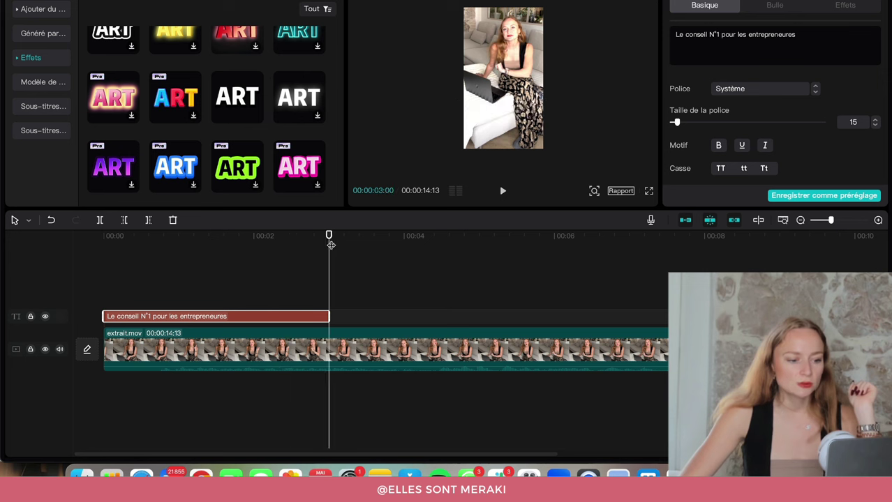
pyautogui.rightClick(358, 319)
pyautogui.click(370, 325)
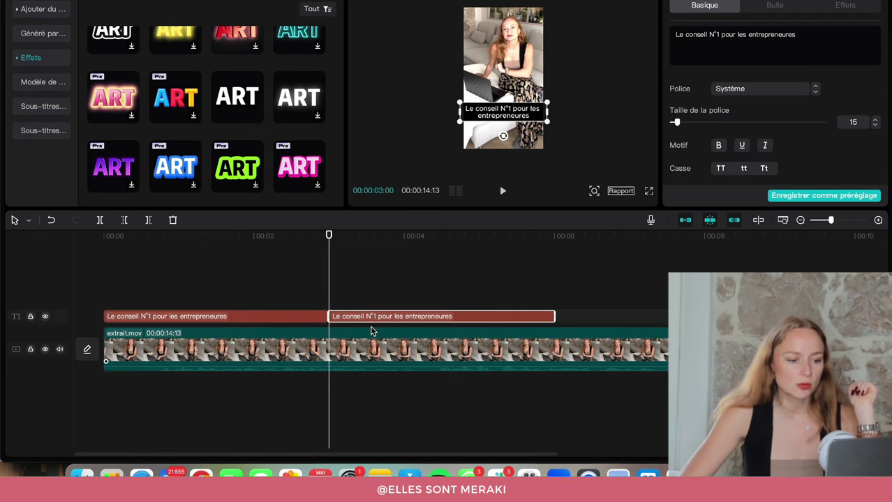
# - Replace the duplicated title's text with "C'est de développer sa liste de contacts"
pyautogui.click(710, 28)
pyautogui.press('super+a')
pyautogui.write("C'est de")
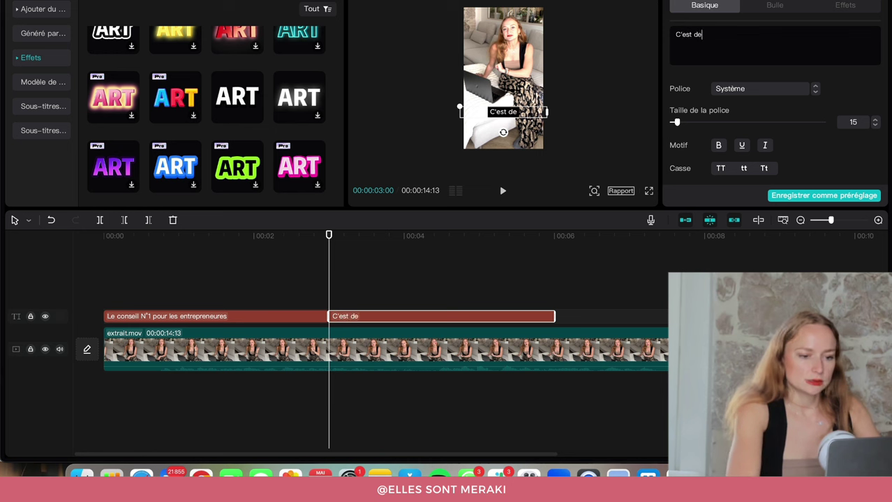
pyautogui.write(' développer sa l')
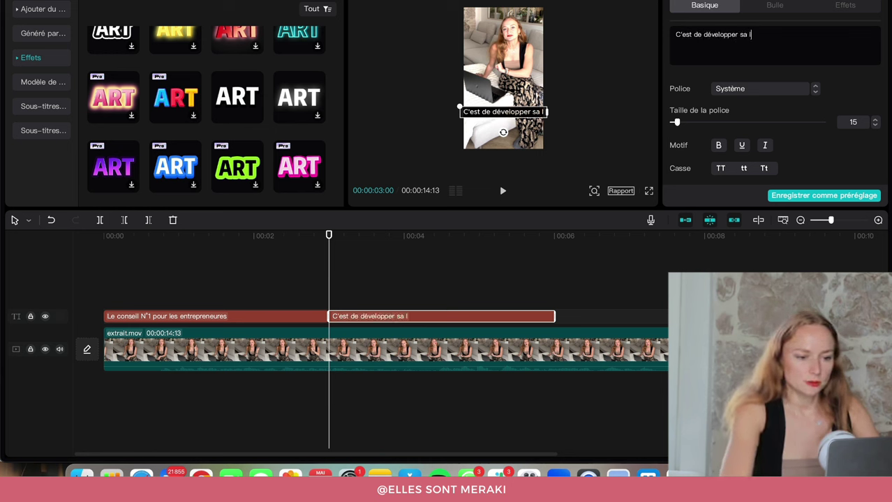
pyautogui.write('iste de contacts')
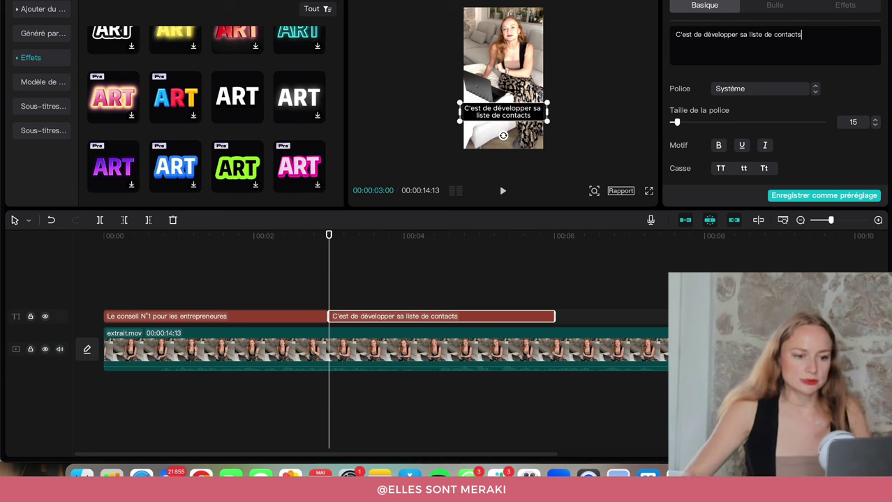
# - Apply the free typewriter intro animation (Mach...rire) to both the first and the second title
pyautogui.click(389, 250)
pyautogui.moveTo(330, 234); pyautogui.dragTo(255, 273)
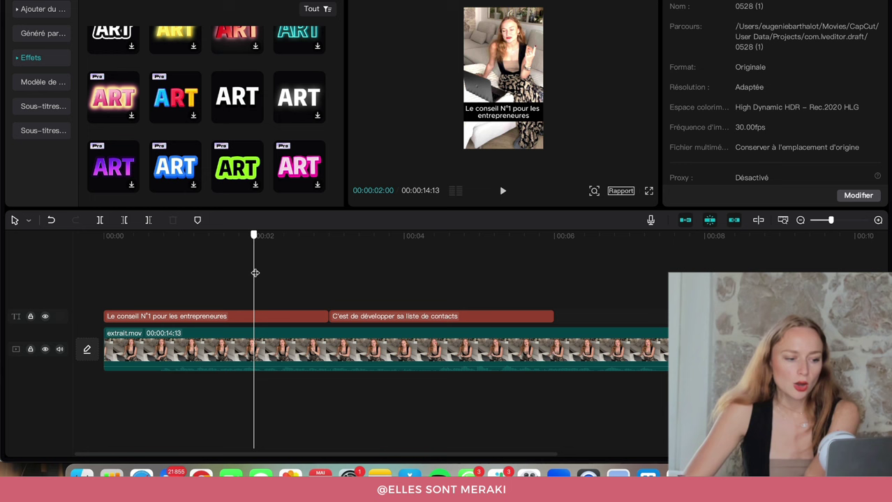
pyautogui.click(279, 318)
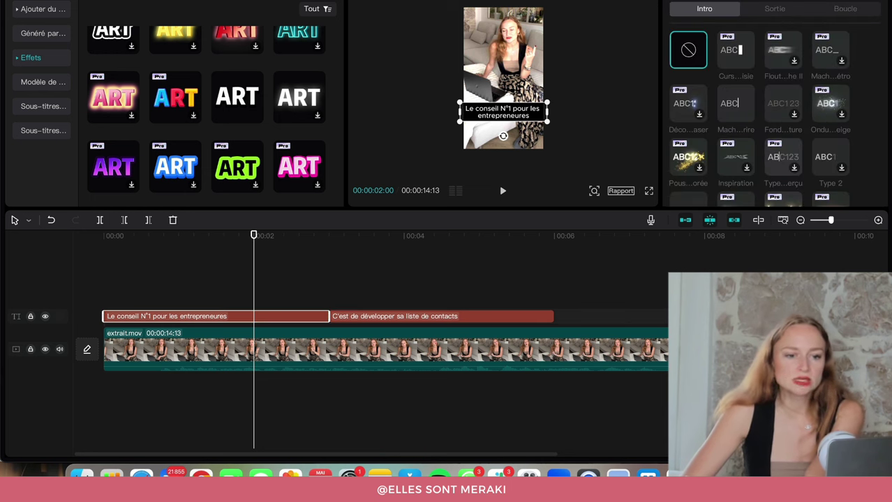
pyautogui.scroll(-5, 759, 151)
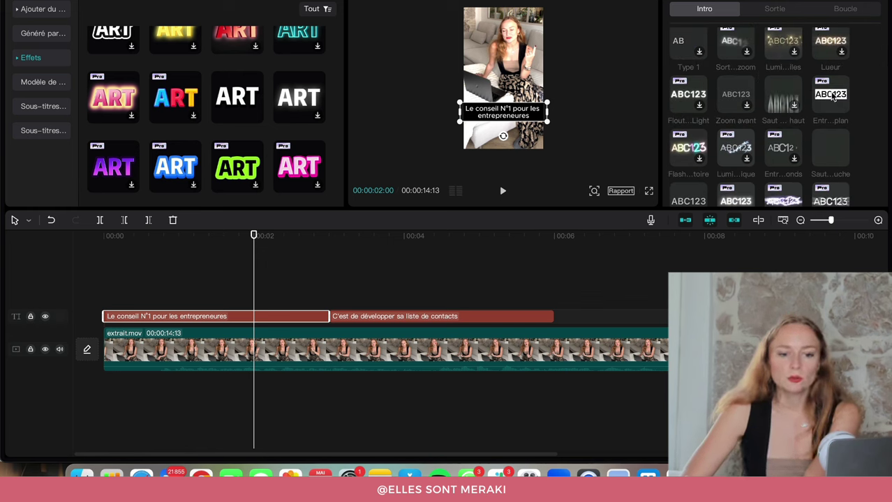
pyautogui.scroll(5, 781, 105)
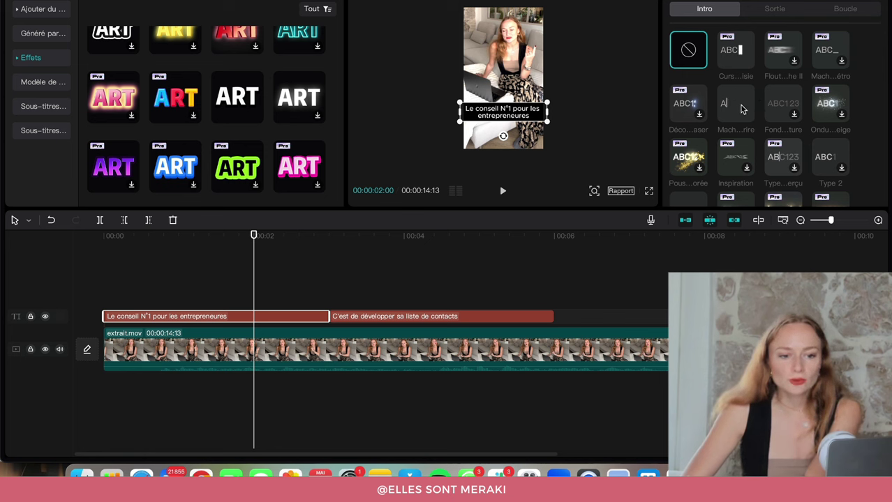
pyautogui.click(738, 108)
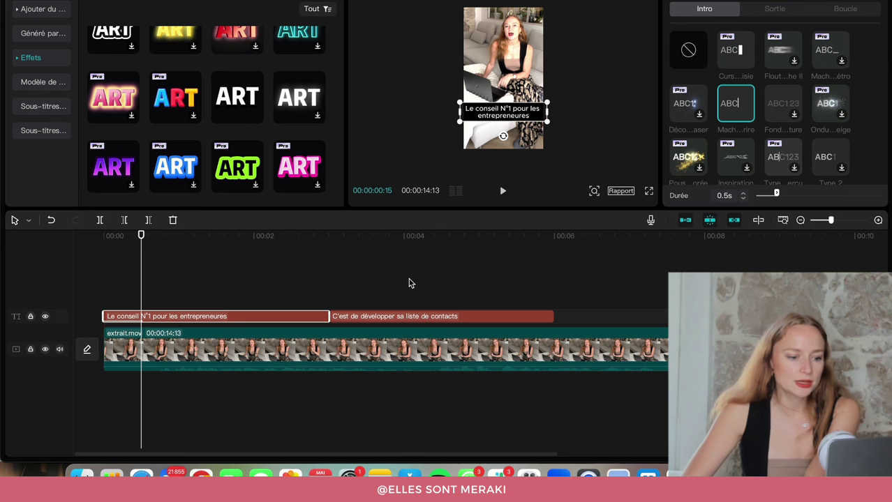
pyautogui.click(385, 317)
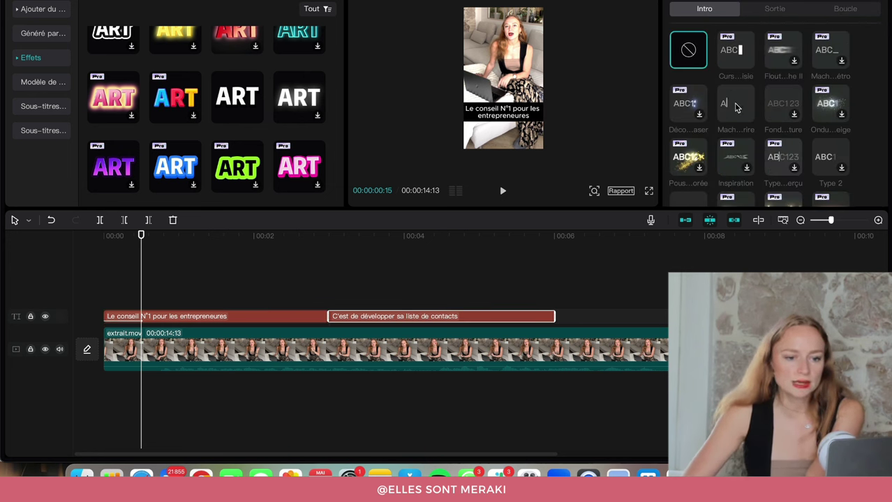
pyautogui.click(734, 108)
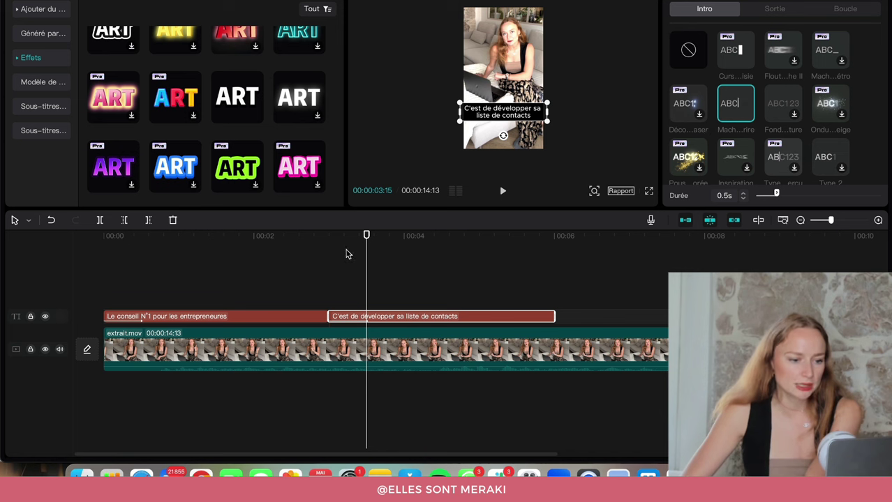
# - Play the video from the start to check both animated titles against the speech
pyautogui.moveTo(366, 237); pyautogui.dragTo(82, 262)
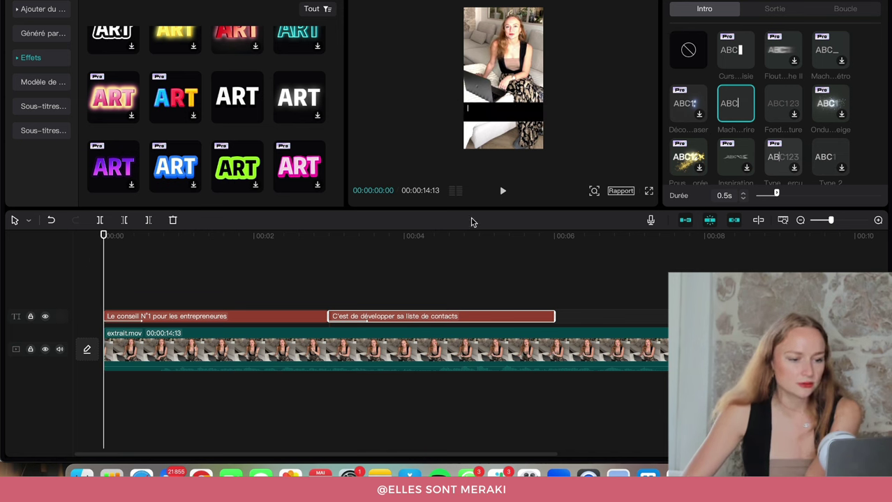
pyautogui.click(503, 193)
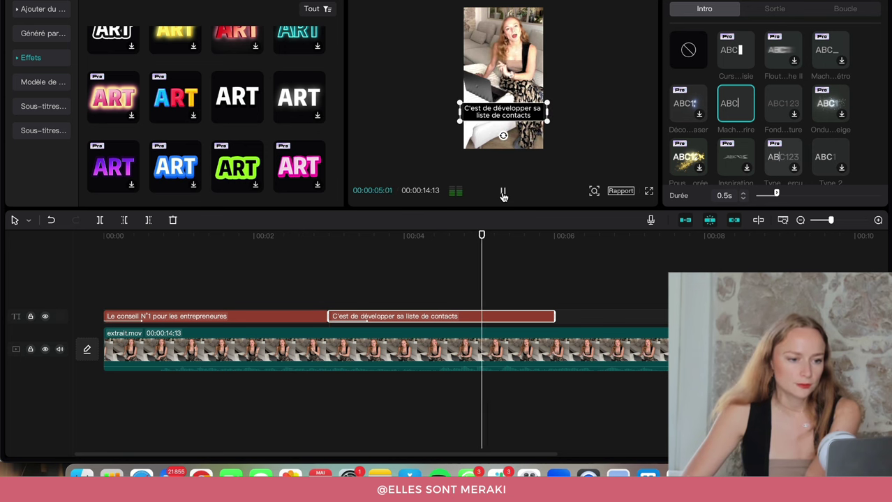
pyautogui.click(503, 194)
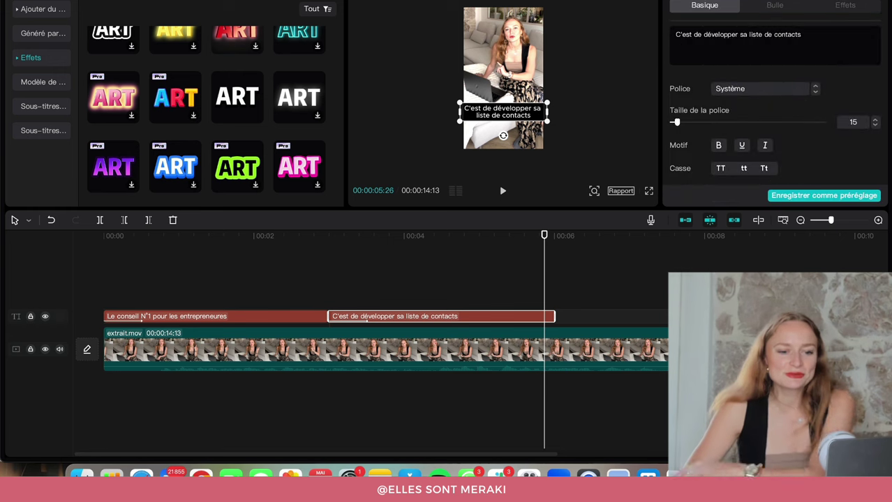
# - Change the second title's text to "C'est de définir ses priorités"
pyautogui.moveTo(718, 34); pyautogui.dragTo(705, 34)
pyautogui.keyDown('shift'); pyautogui.click(827, 35); pyautogui.keyUp('shift')
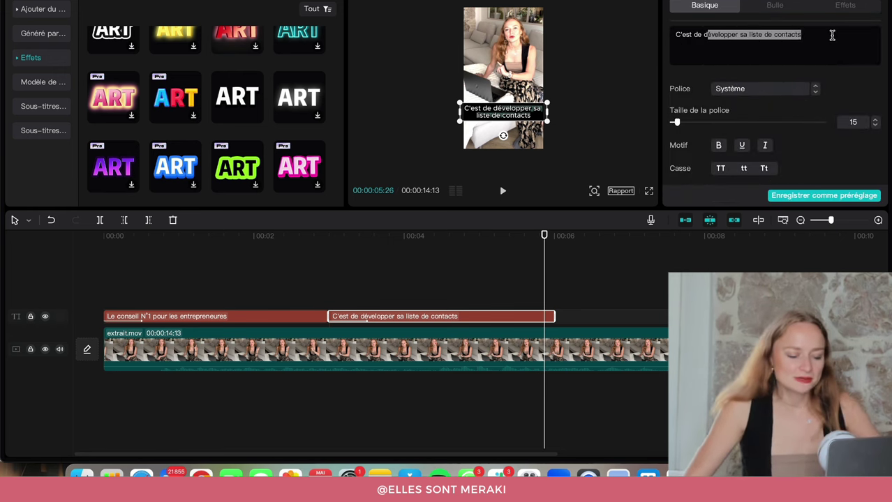
pyautogui.write('définir ses priorités')
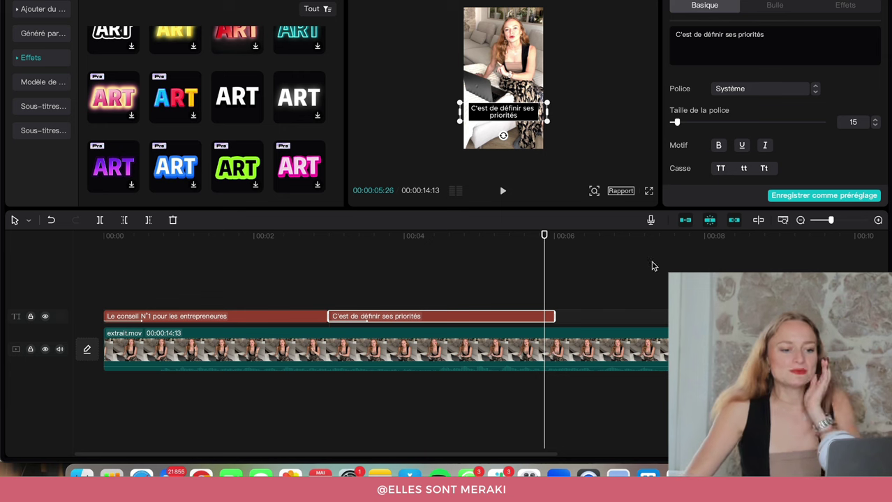
# - Generate automatic subtitles from the video's voice with Français as the source language and no translation
pyautogui.click(640, 283)
pyautogui.moveTo(301, 275); pyautogui.dragTo(474, 313)
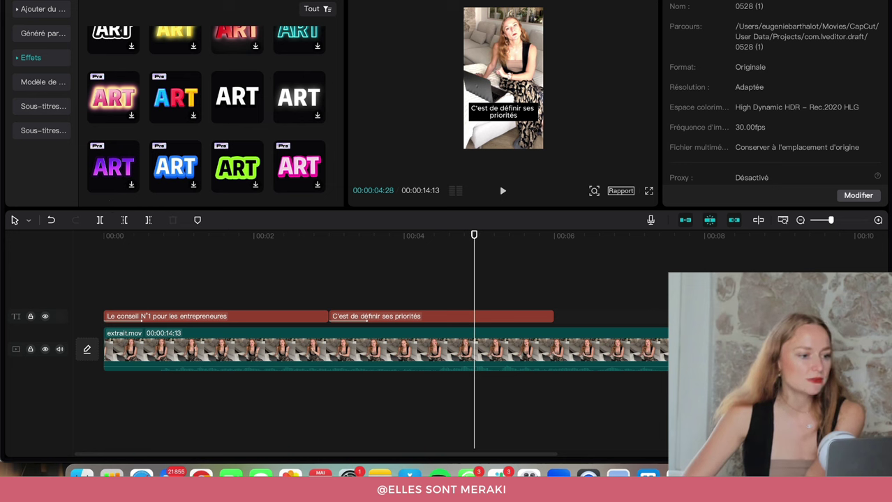
pyautogui.click(38, 112)
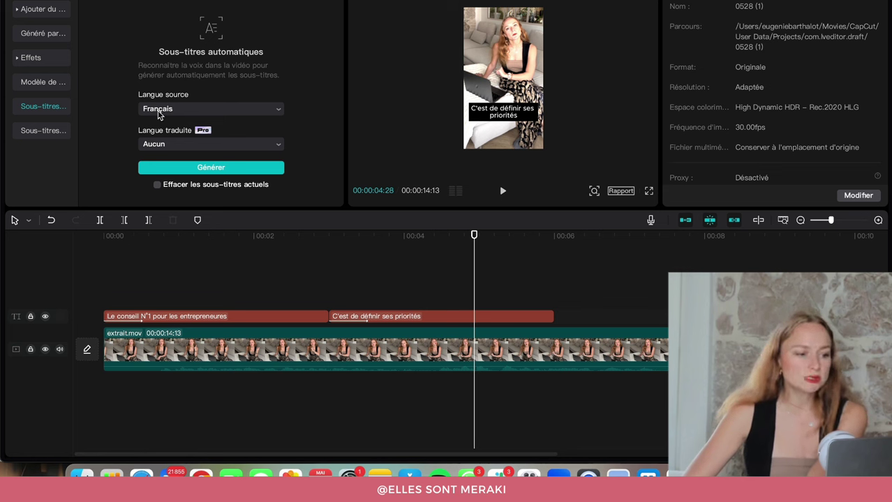
pyautogui.click(186, 171)
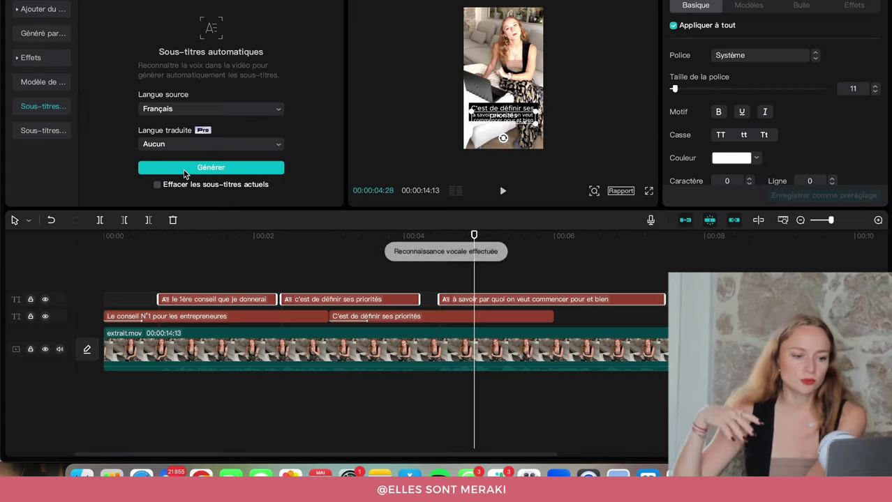
# - Delete both manually added titles from the timeline, keeping only the automatic subtitles
pyautogui.click(215, 319)
pyautogui.press('BackSpace')
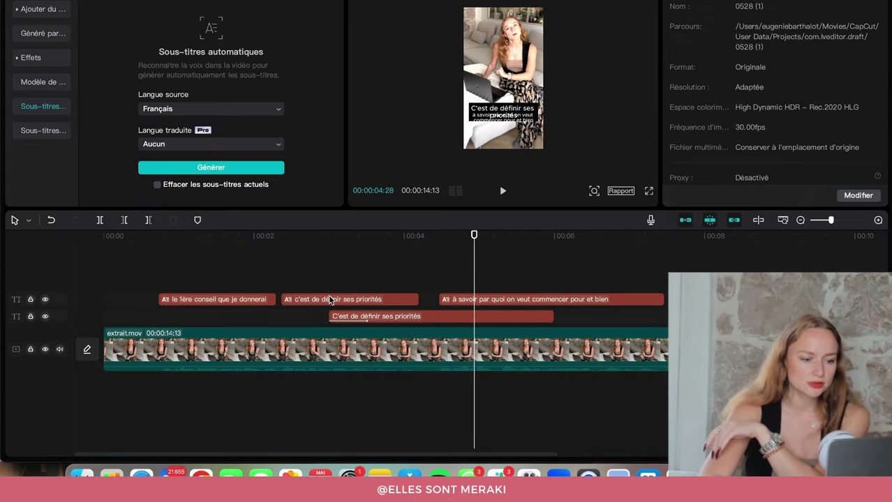
pyautogui.click(410, 318)
pyautogui.press('BackSpace')
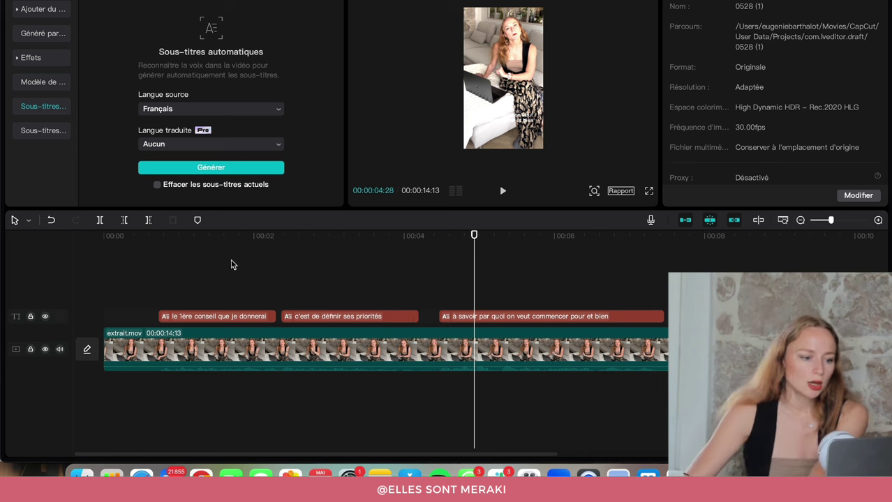
# - Select the first subtitle at about 00:00:01:14 and enable the Arrière-plan background for all subtitles
pyautogui.moveTo(166, 241); pyautogui.dragTo(213, 311)
pyautogui.click(39, 132)
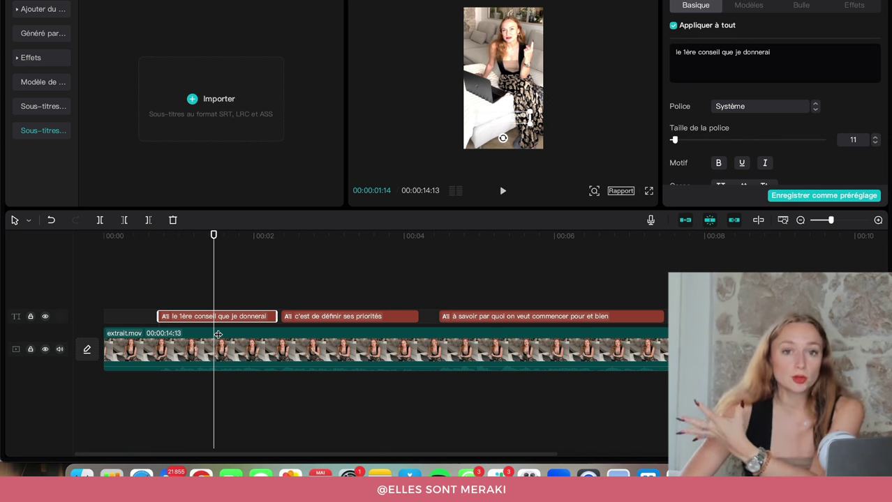
pyautogui.scroll(-1, 788, 108)
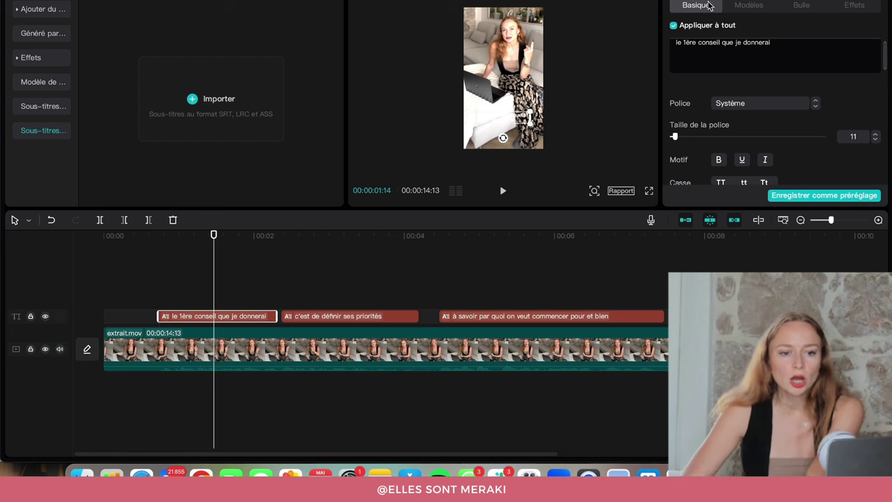
pyautogui.scroll(-5, 701, 116)
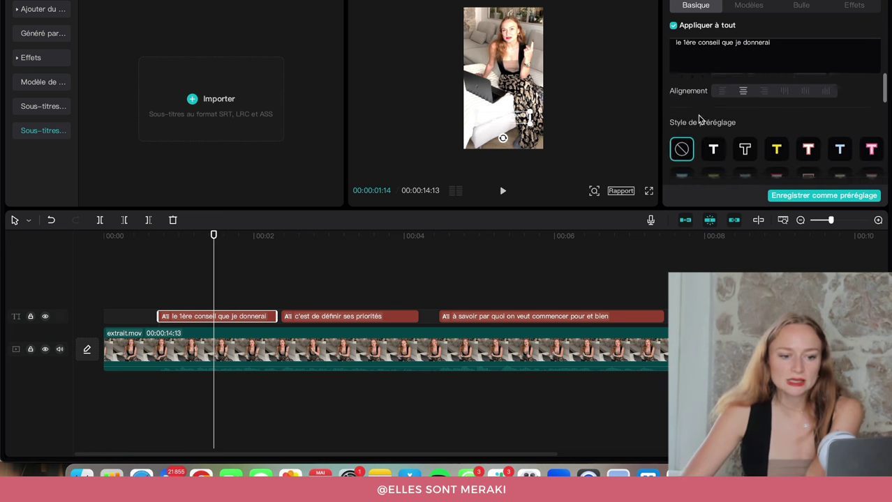
pyautogui.scroll(-10, 699, 120)
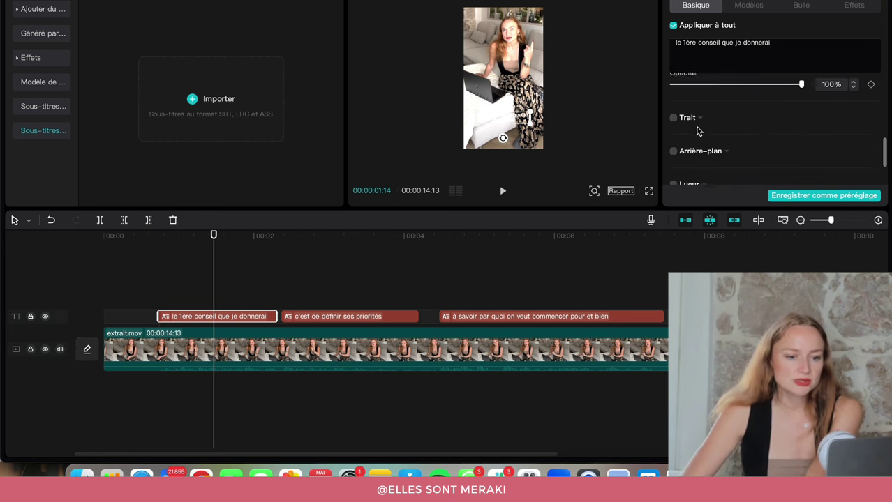
pyautogui.scroll(-2, 700, 136)
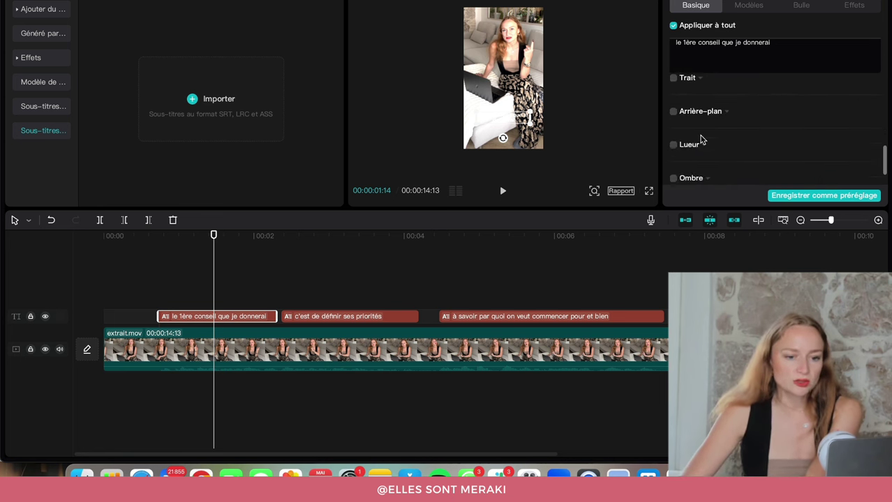
pyautogui.click(673, 112)
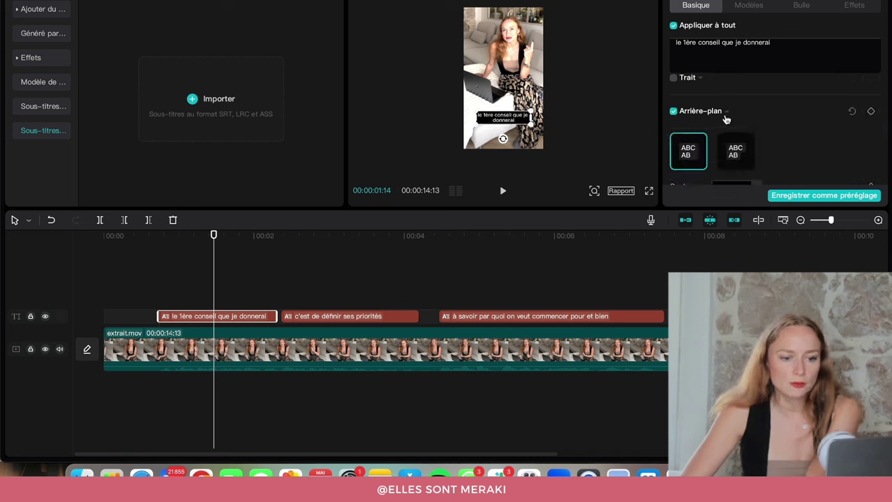
# - Set the font size of all subtitles to 14
pyautogui.scroll(-10, 727, 122)
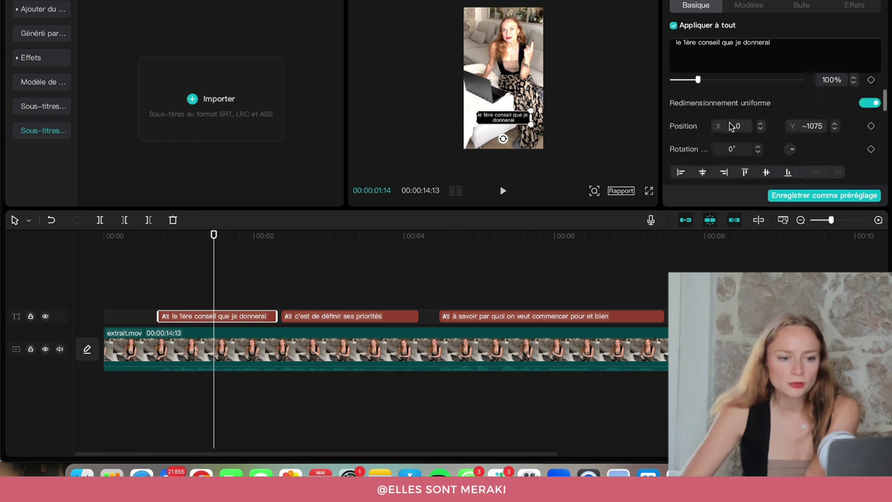
pyautogui.scroll(6, 729, 126)
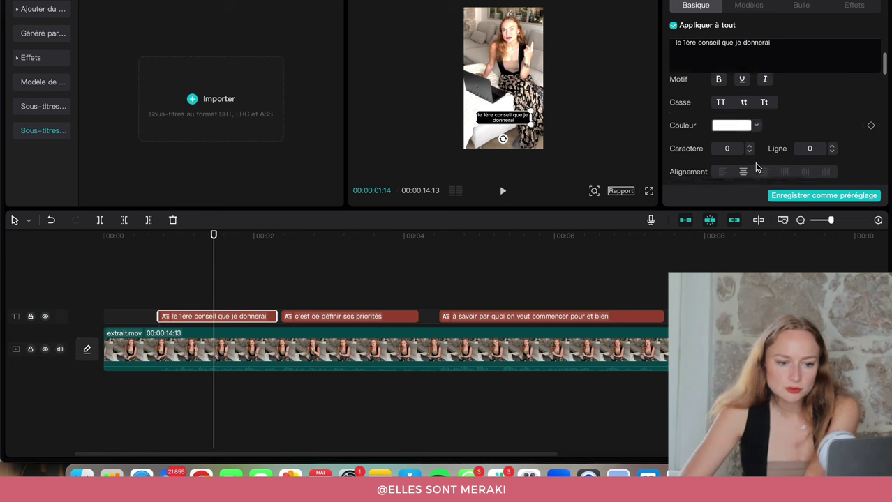
pyautogui.scroll(-6, 757, 164)
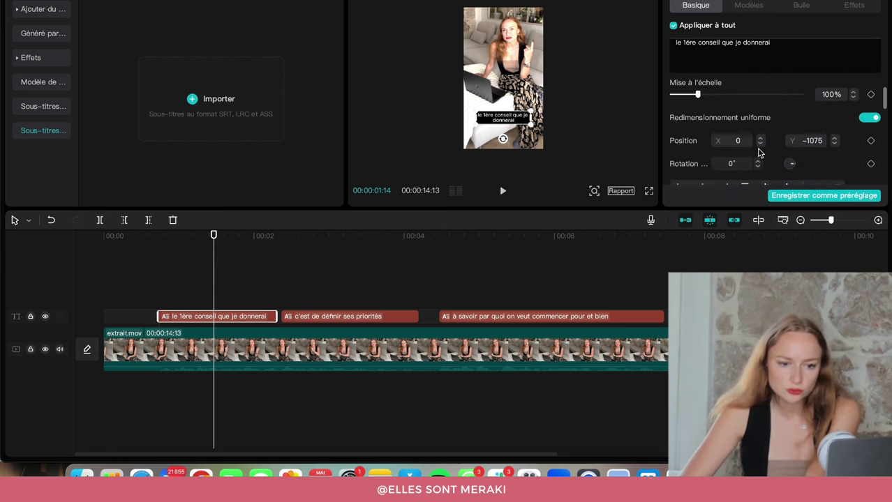
pyautogui.scroll(10, 760, 152)
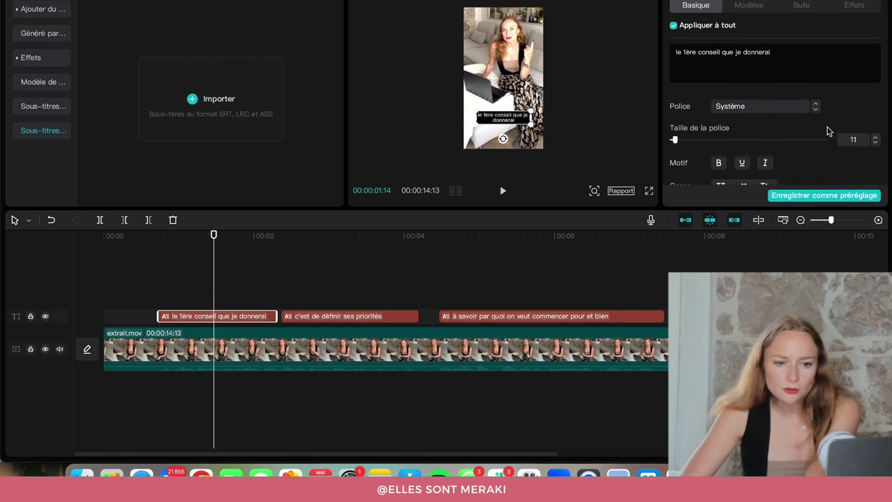
pyautogui.click(877, 138)
pyautogui.click(877, 137)
pyautogui.click(877, 137)
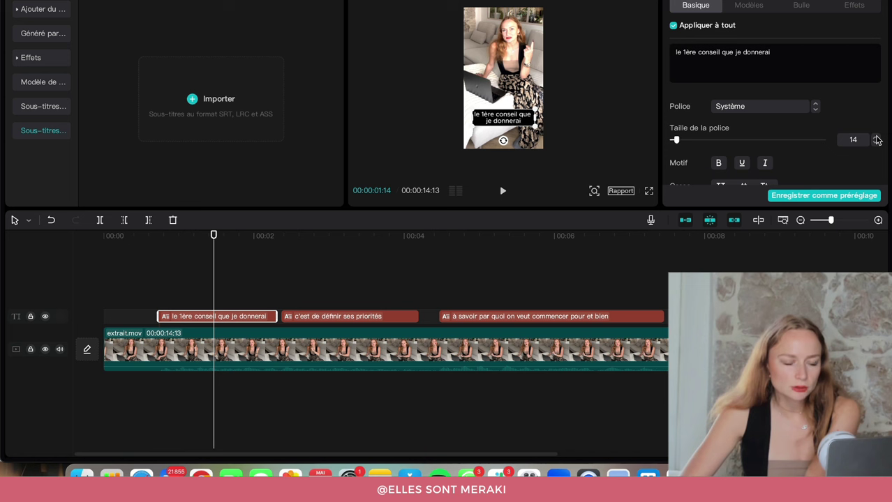
# - Set the font size of all subtitles to 16 and their line spacing to 6
pyautogui.click(877, 138)
pyautogui.click(877, 137)
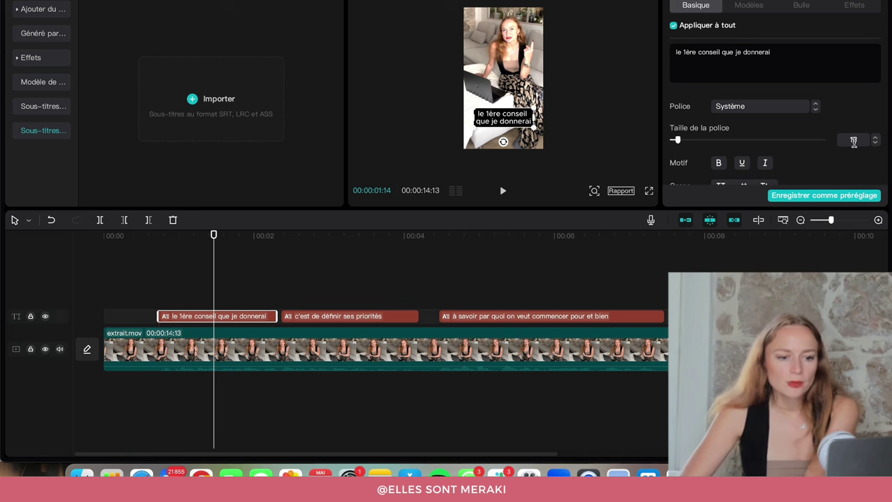
pyautogui.scroll(-2, 760, 159)
pyautogui.scroll(-5, 761, 160)
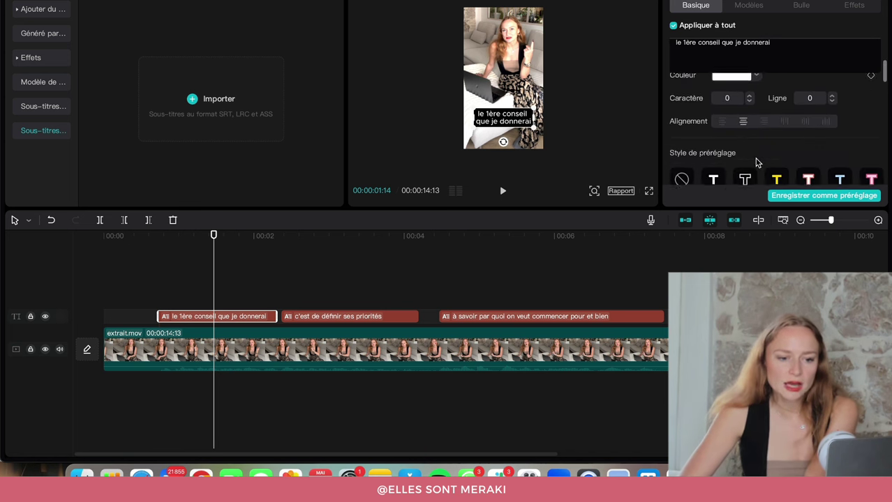
pyautogui.scroll(-6, 759, 162)
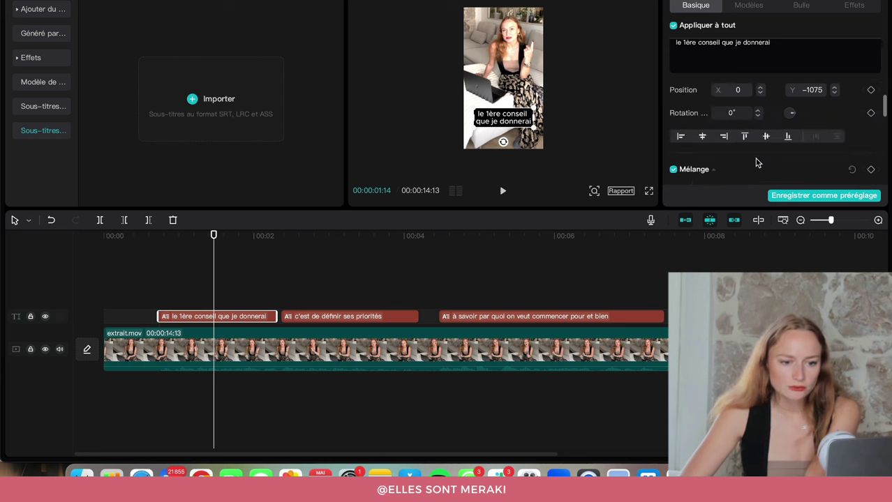
pyautogui.scroll(-6, 758, 163)
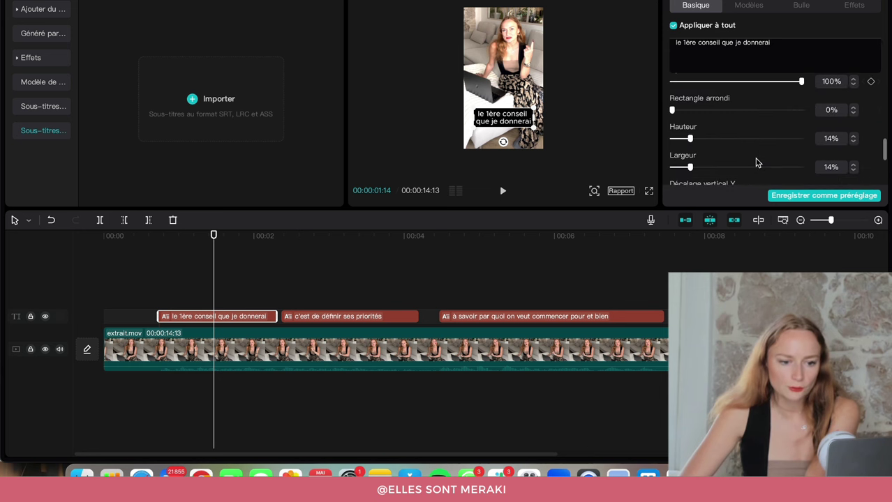
pyautogui.scroll(15, 717, 145)
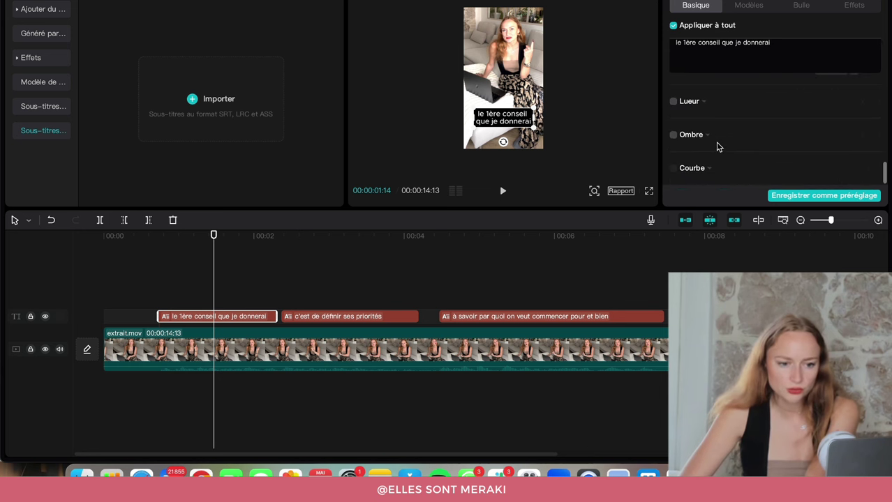
pyautogui.scroll(-3, 704, 105)
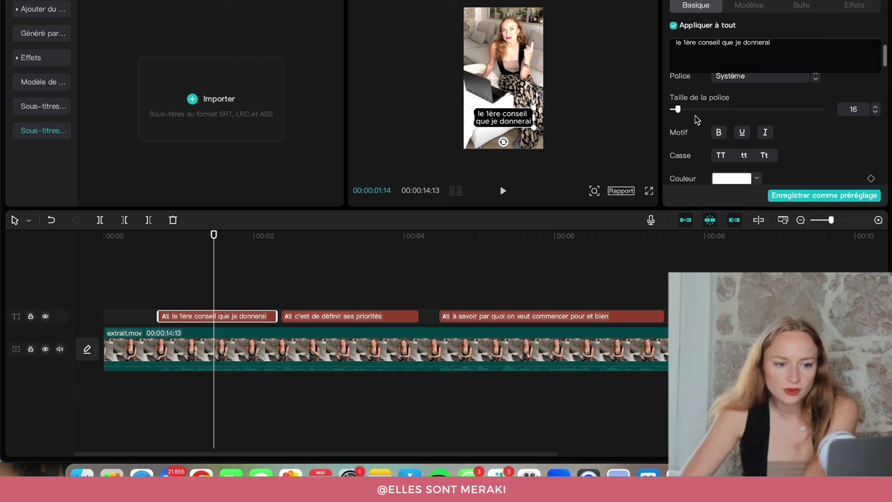
pyautogui.scroll(-1, 698, 129)
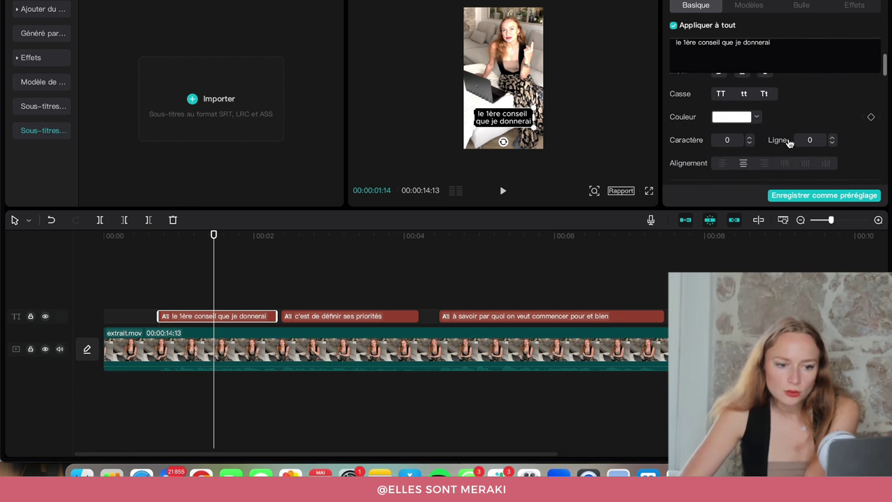
pyautogui.click(833, 137)
pyautogui.click(833, 137)
pyautogui.click(833, 138)
pyautogui.click(833, 137)
pyautogui.click(833, 138)
pyautogui.click(833, 137)
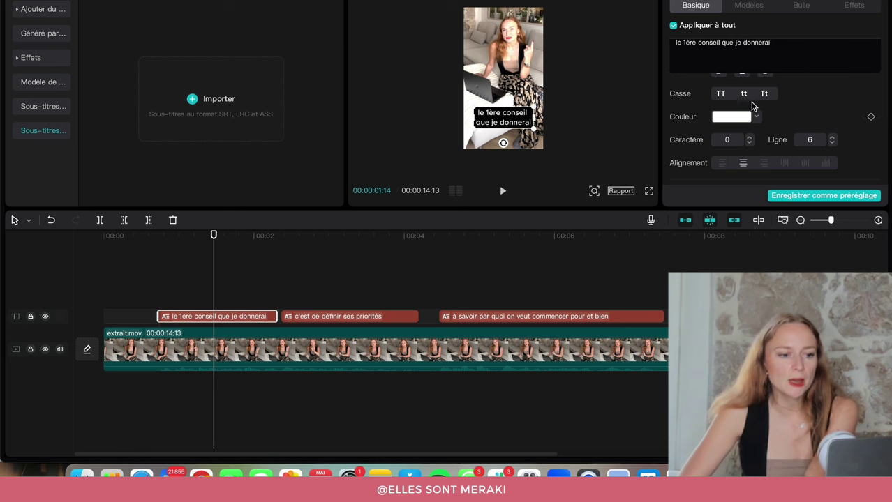
# - Apply the Type 2 intro animation to the first subtitle, "le 1ère conseil que je donnerai"
pyautogui.moveTo(220, 236); pyautogui.dragTo(679, 236)
pyautogui.moveTo(651, 262); pyautogui.dragTo(213, 283)
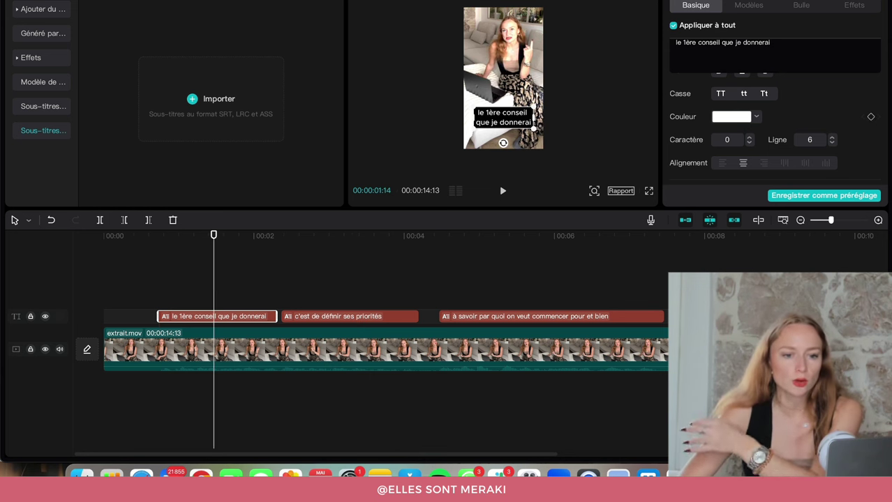
pyautogui.click(823, 2)
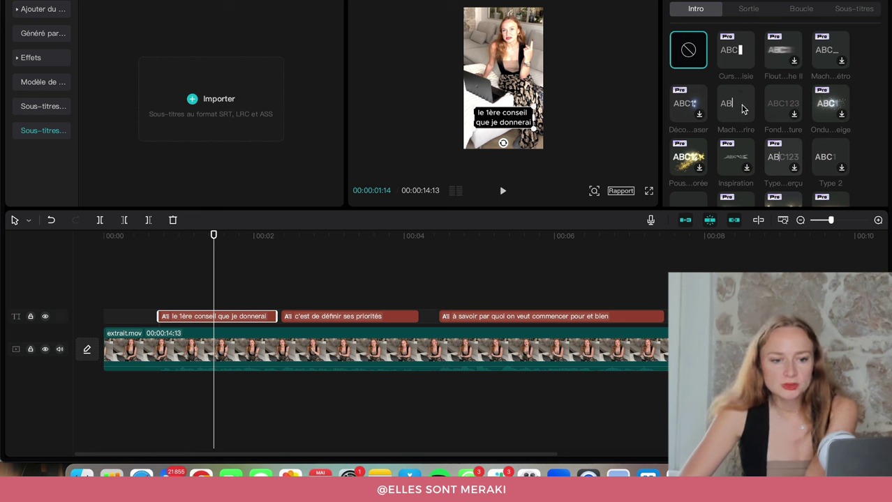
pyautogui.scroll(-2, 803, 126)
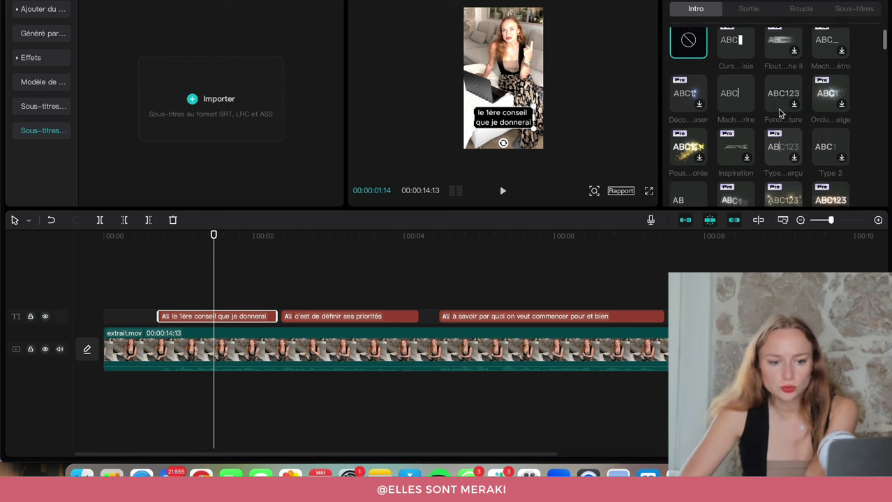
pyautogui.click(831, 141)
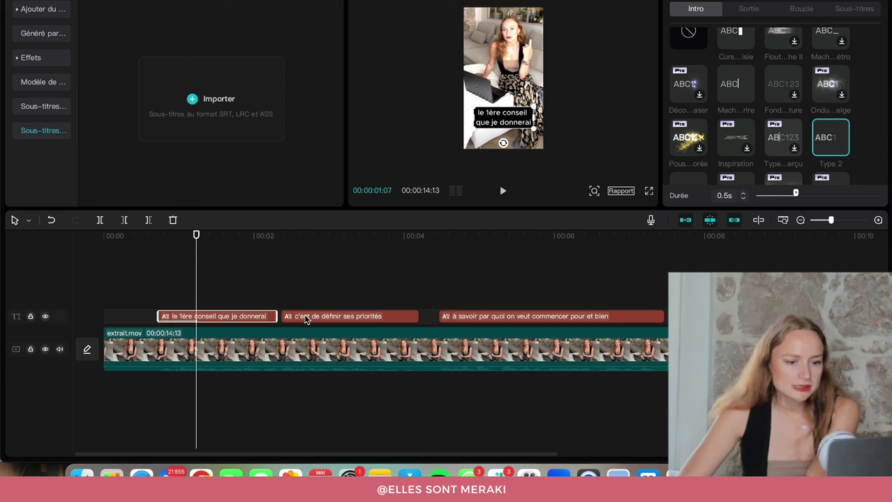
pyautogui.scroll(2, 754, 109)
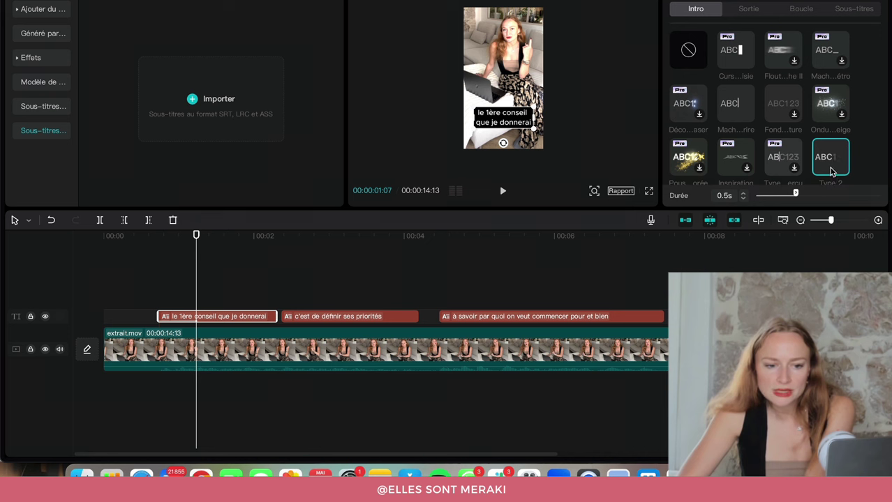
# - Apply the Type 2 intro animation to the second subtitle, "c'est de définir ses priorités"
pyautogui.click(382, 321)
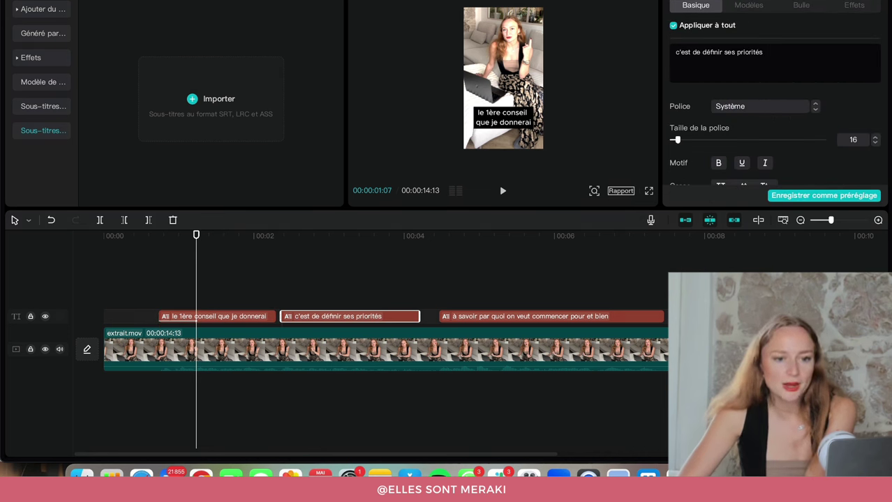
pyautogui.scroll(-1, 819, 171)
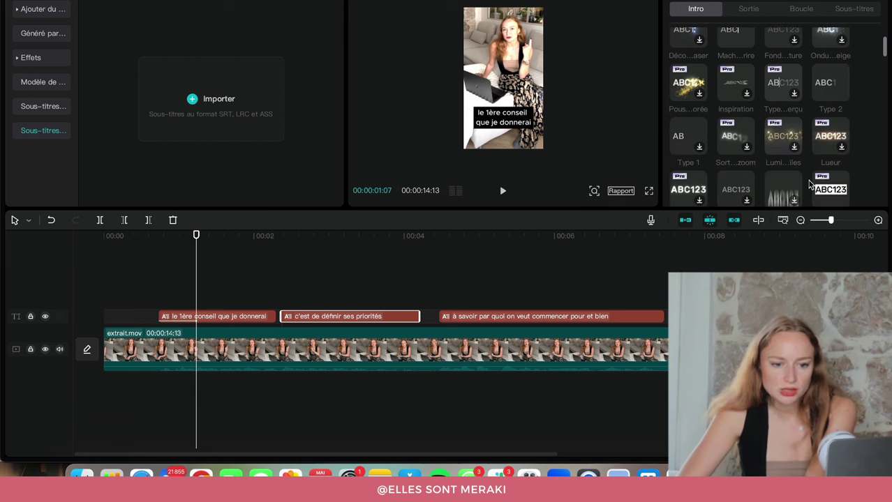
pyautogui.click(830, 82)
# - Apply the Type 2 intro animation to the third subtitle, "à savoir par quoi on veut commencer pour et bien", and play it back
pyautogui.click(611, 316)
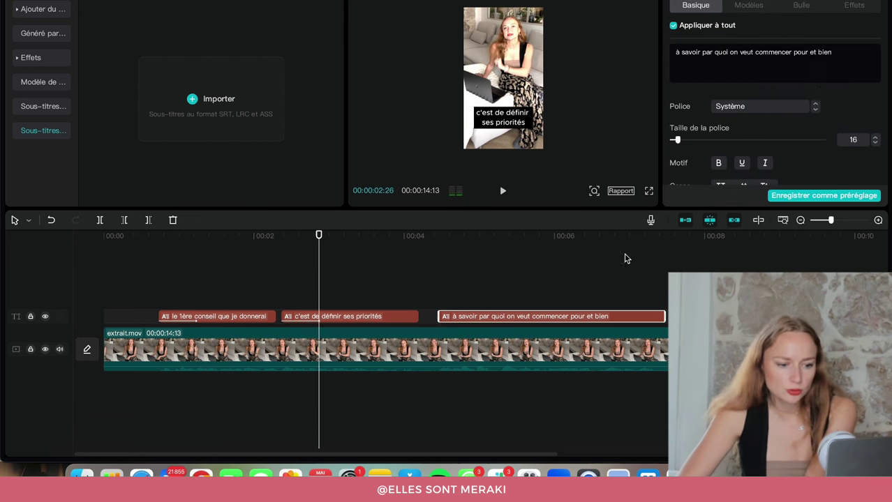
pyautogui.scroll(-2, 840, 113)
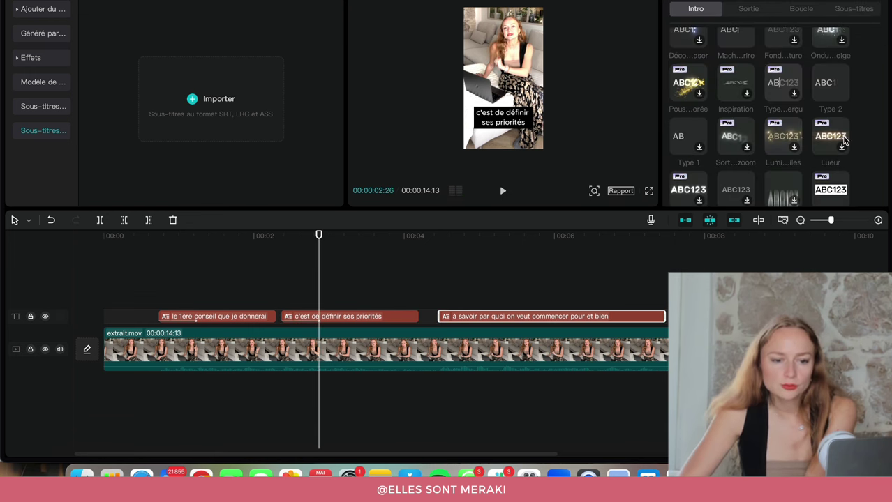
pyautogui.scroll(-1, 827, 91)
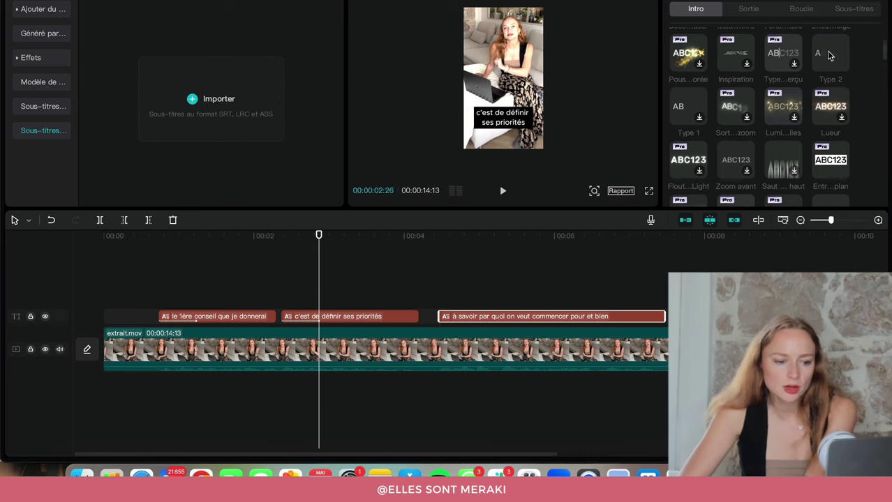
pyautogui.click(830, 56)
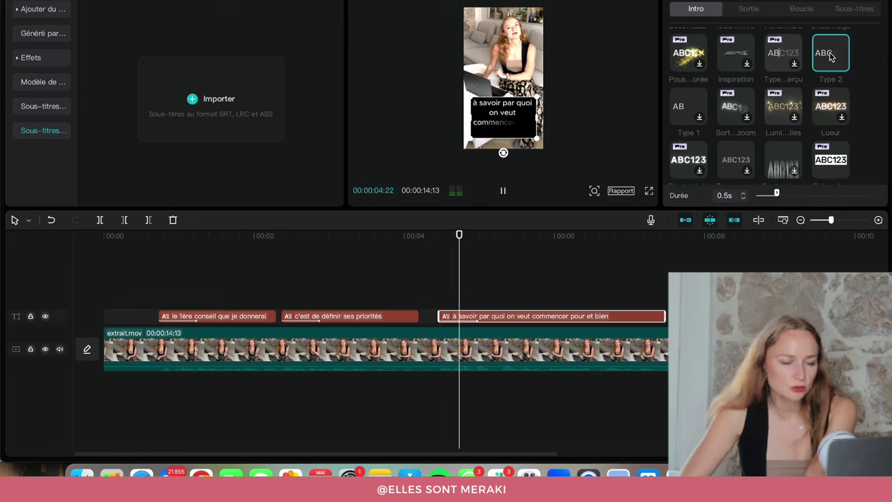
pyautogui.click(502, 192)
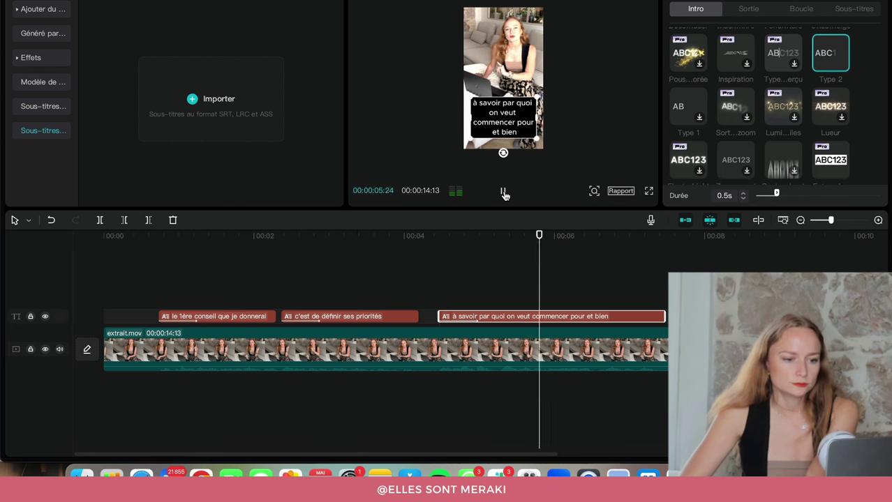
pyautogui.click(503, 193)
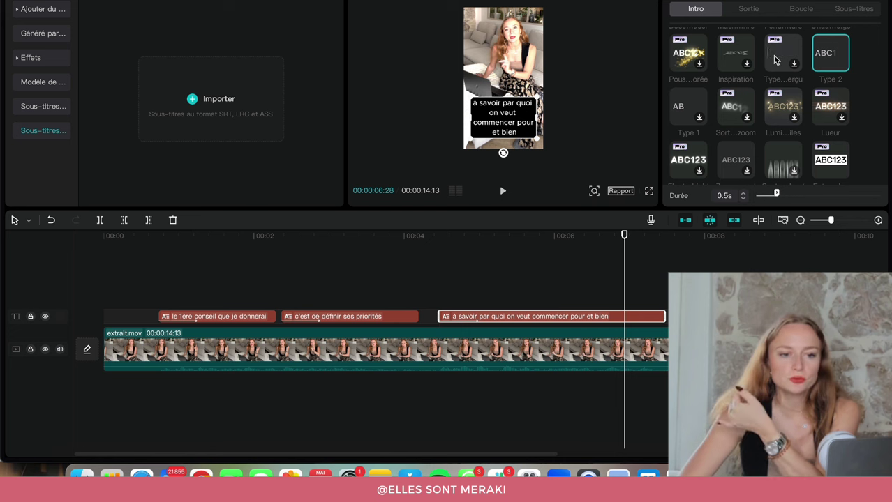
# - Review the list of subtitle texts, open line 4 "développer sa présence en ligne" for editing, and scrub through the timeline to about 00:00:08:12
pyautogui.click(691, 455)
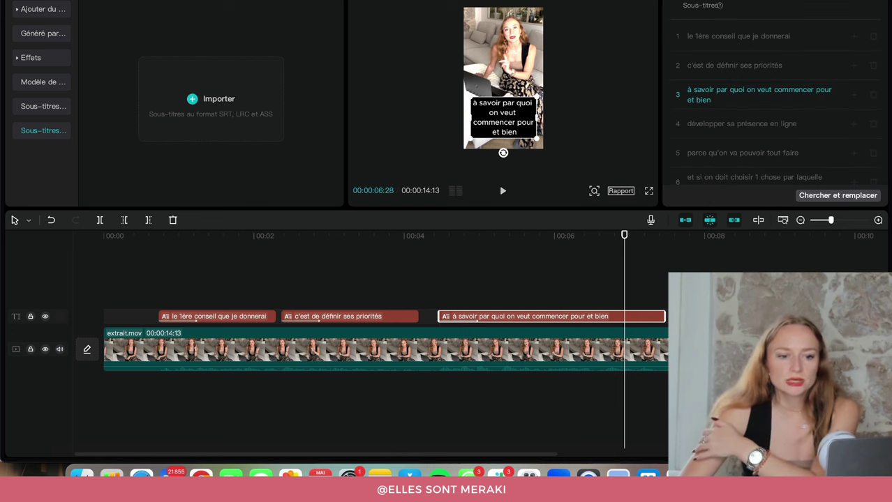
pyautogui.scroll(-1, 719, 143)
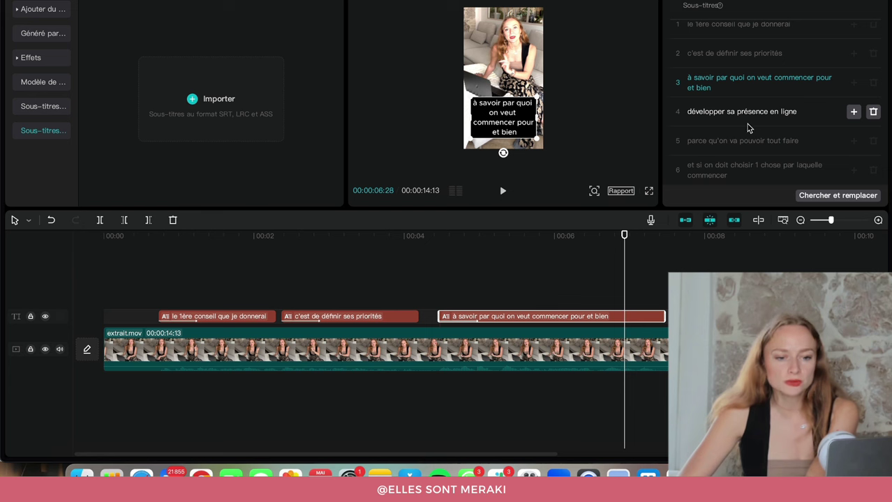
pyautogui.scroll(1, 781, 140)
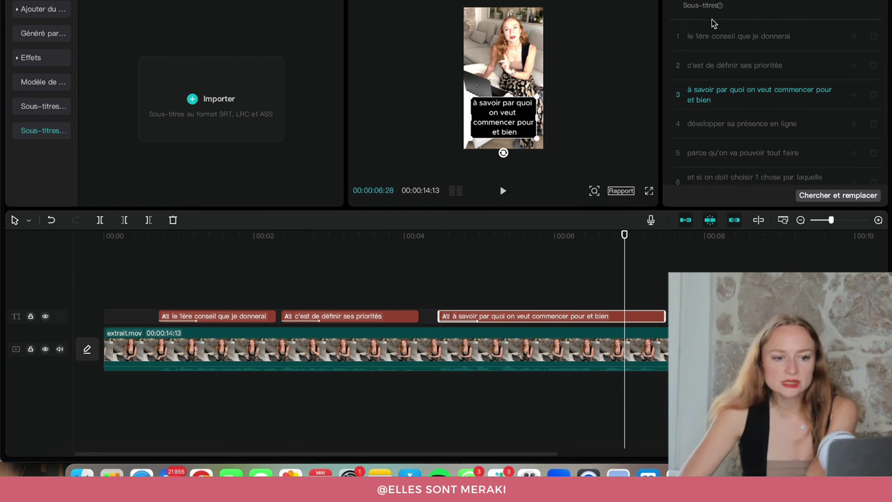
pyautogui.click(709, 129)
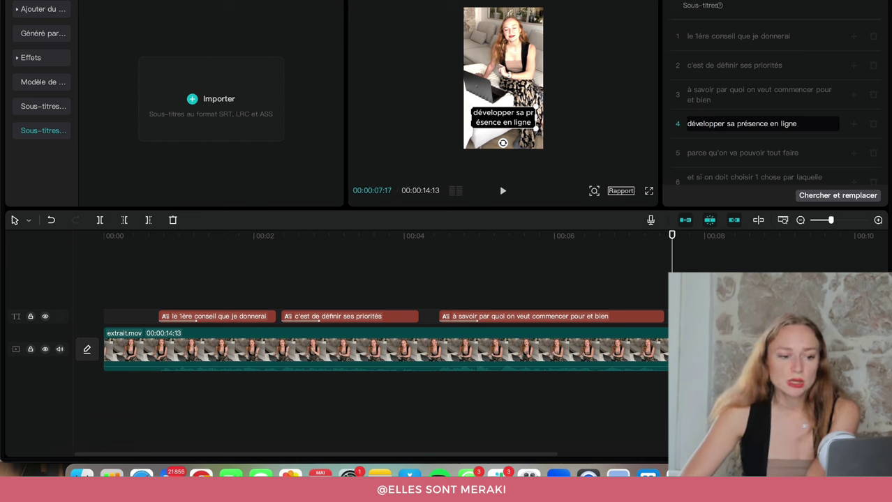
pyautogui.click(327, 261)
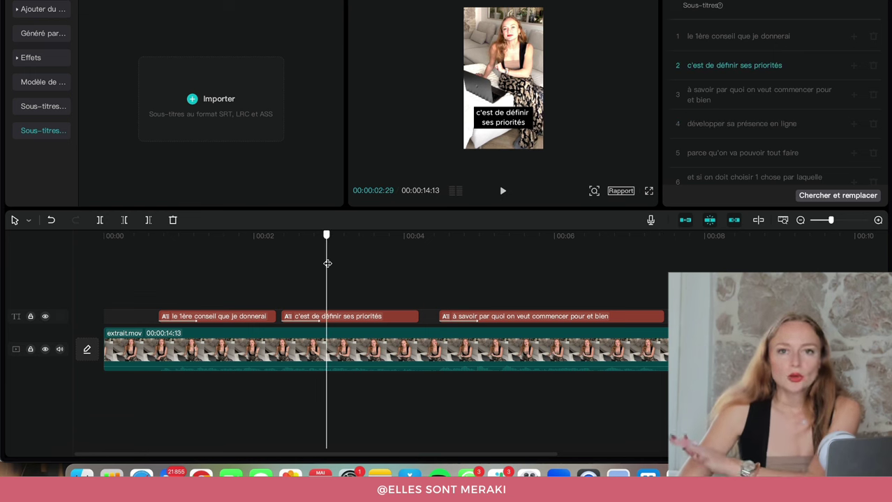
pyautogui.moveTo(325, 259); pyautogui.dragTo(734, 279)
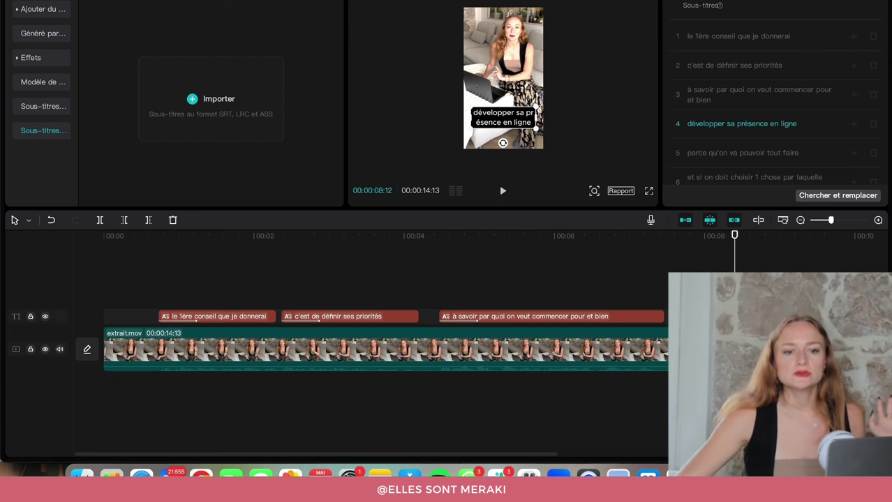
# - Export the video under the name "Reel extrait" with the 1080P, HEVC, mov and 30fps settings
pyautogui.press('super+e')
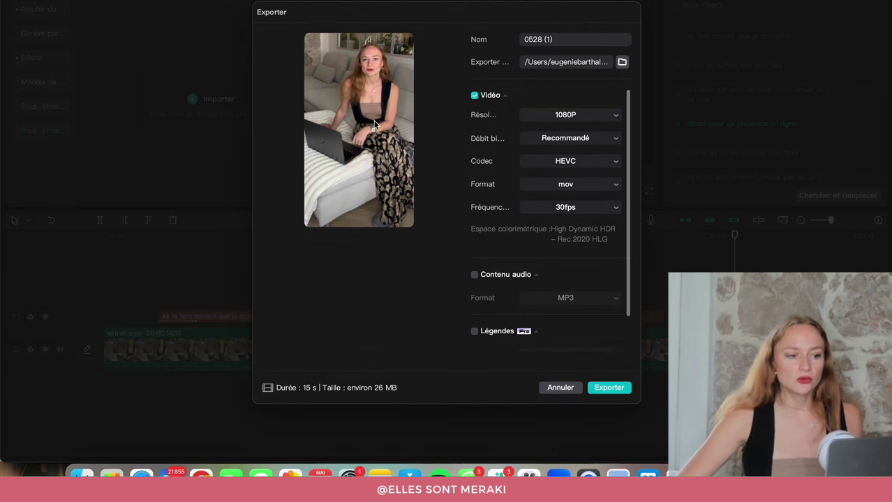
pyautogui.tripleClick(545, 43)
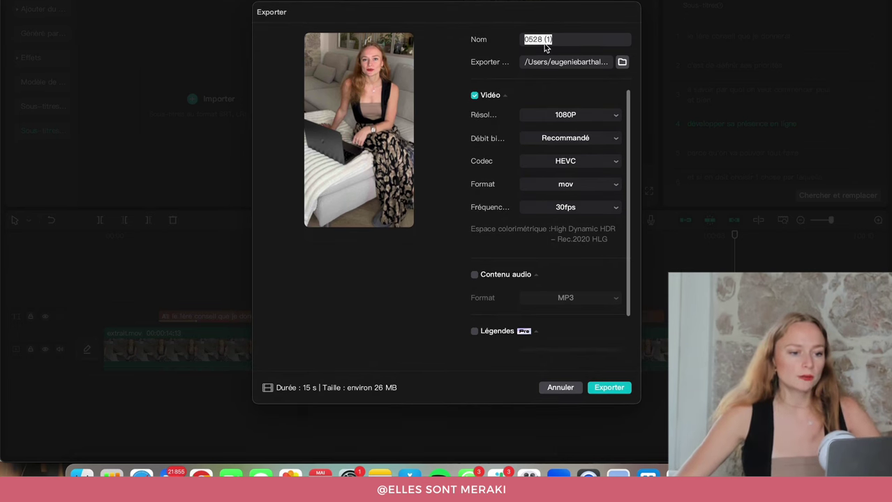
pyautogui.write('Reel extra')
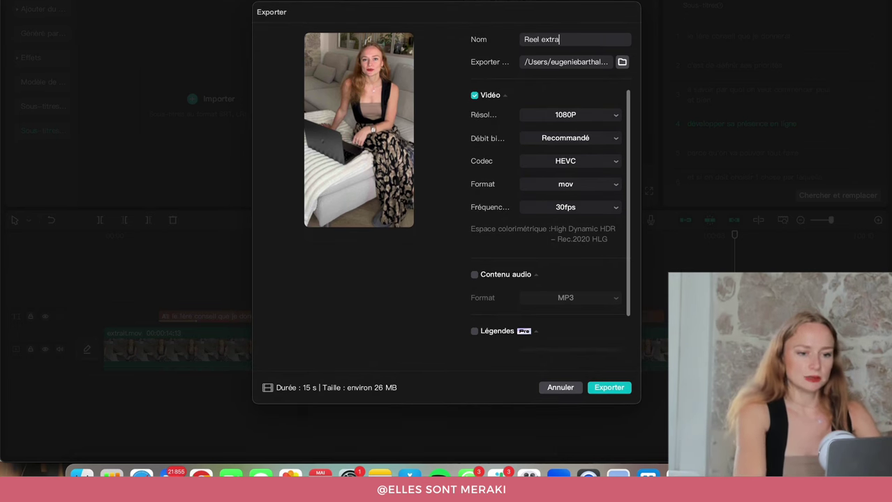
pyautogui.write('it')
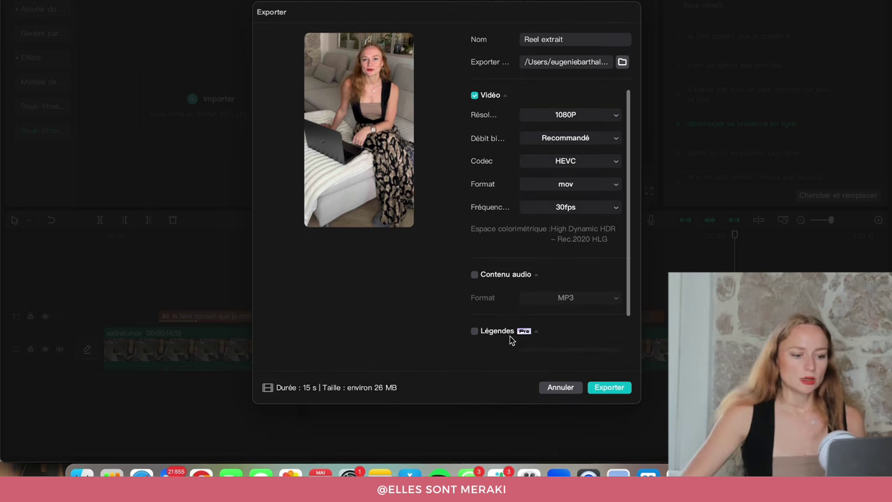
pyautogui.click(604, 387)
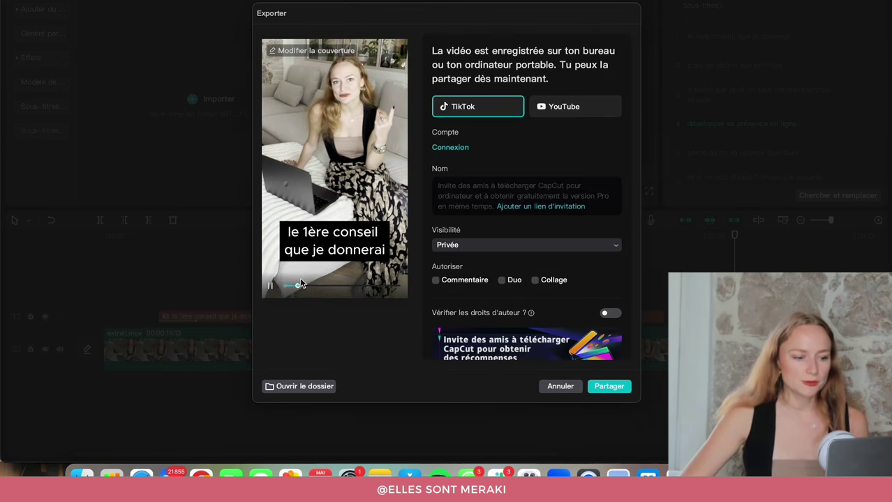
# - Pause the exported video's preview, look over its sharing options and open the folder containing the file
pyautogui.click(271, 290)
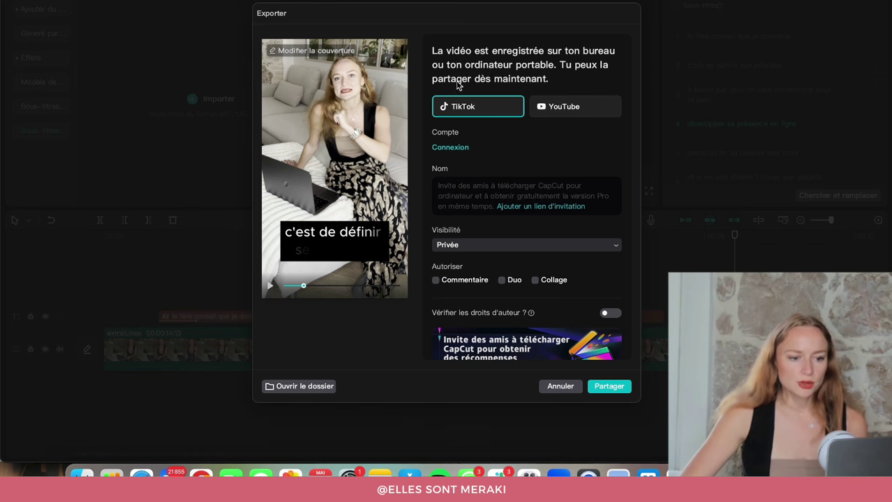
pyautogui.scroll(-1, 515, 257)
pyautogui.scroll(1, 515, 257)
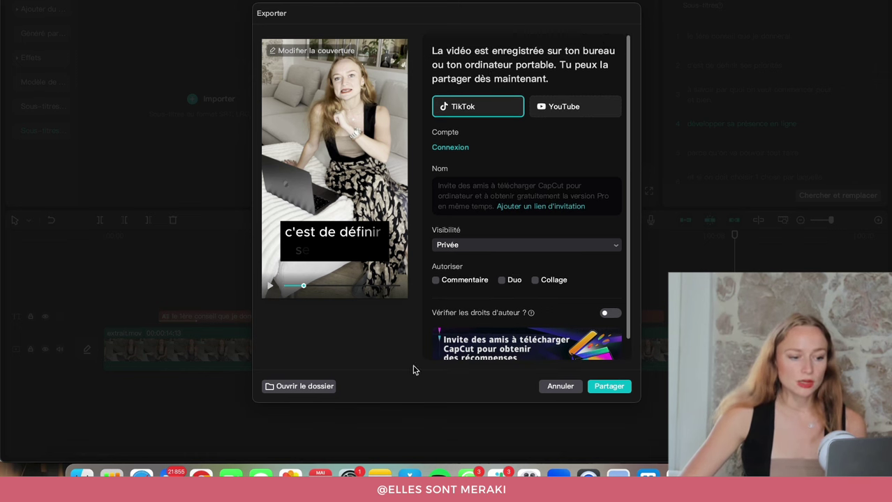
pyautogui.click(299, 386)
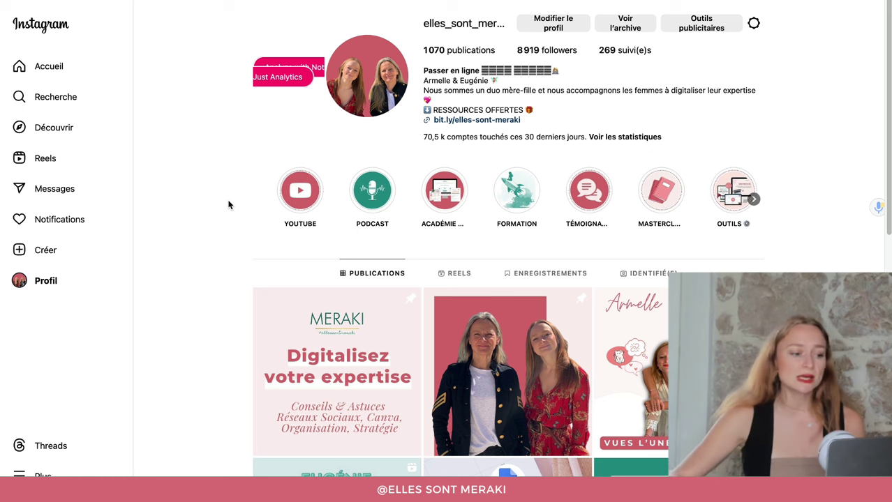
# - Start a new Instagram publication and load the video "Reel extrait.mov" from the Téléchargements folder
pyautogui.click(39, 257)
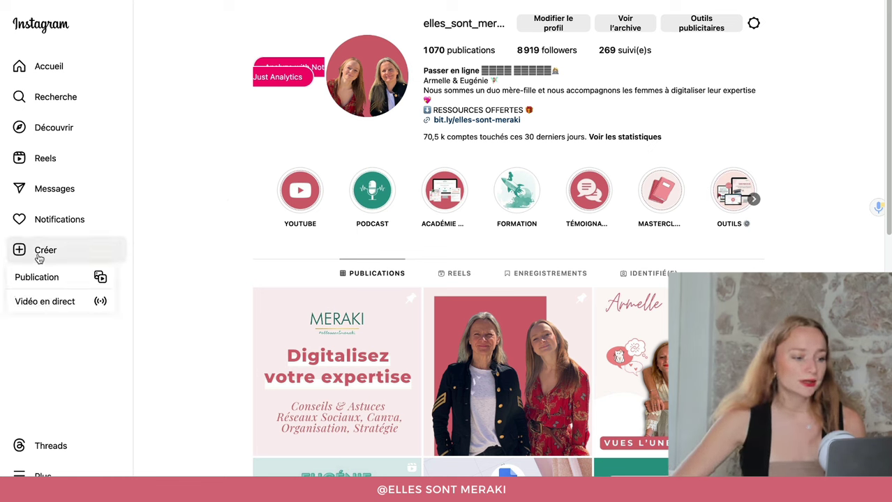
pyautogui.click(40, 278)
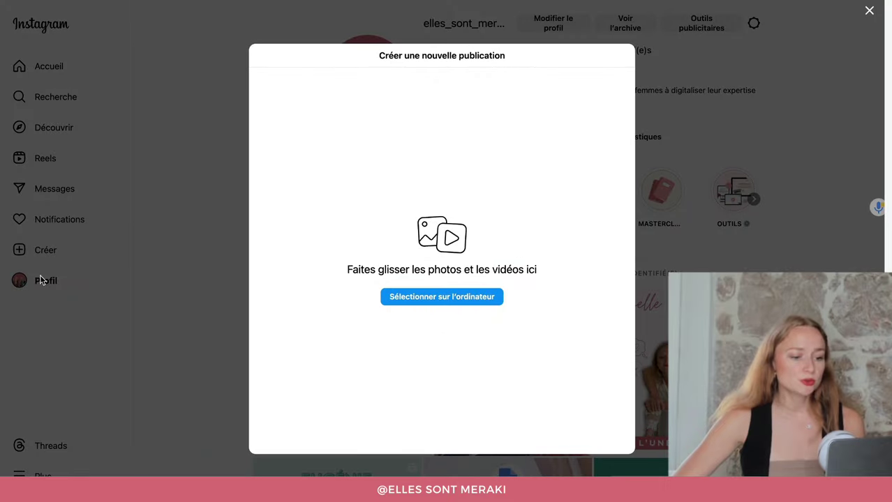
pyautogui.click(404, 304)
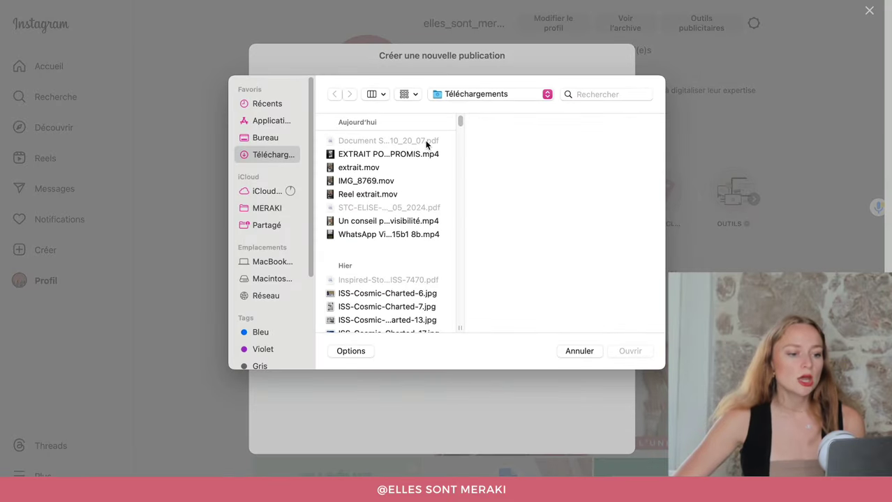
pyautogui.click(356, 196)
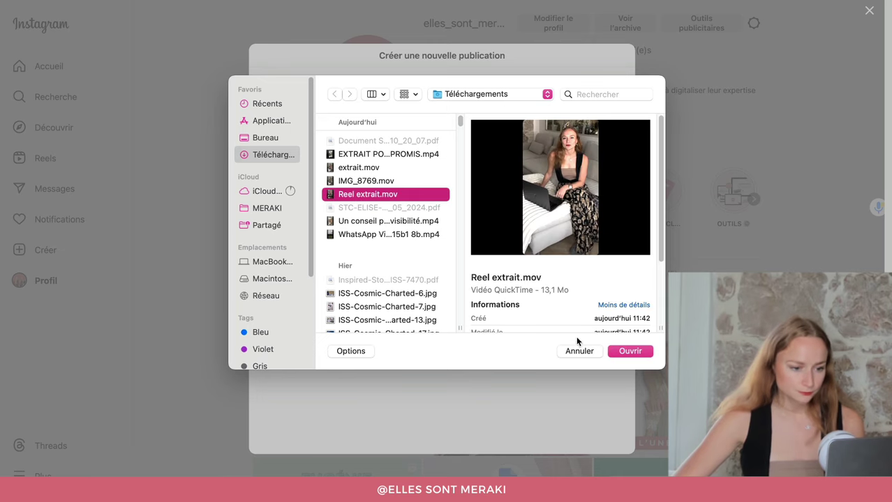
pyautogui.click(630, 351)
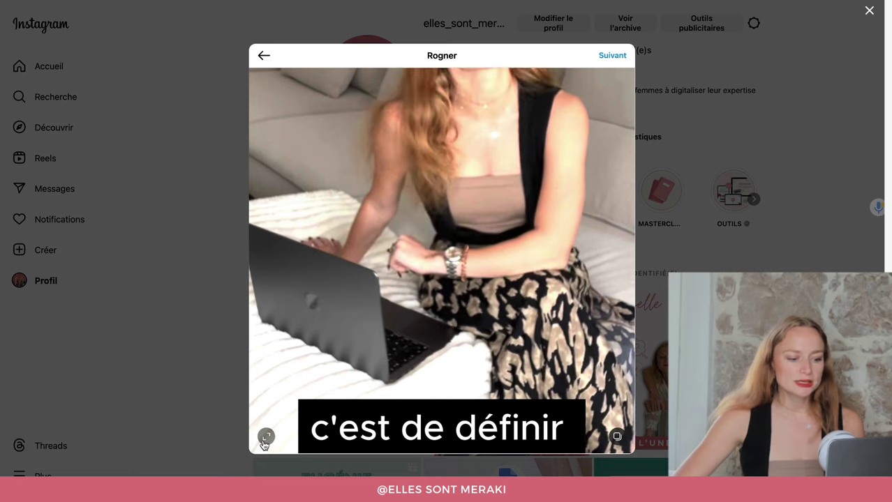
# - Crop the video to its Original aspect ratio, use the "c'est de définir ses priorités" frame as cover, and continue to the caption stage
pyautogui.click(265, 440)
pyautogui.click(282, 332)
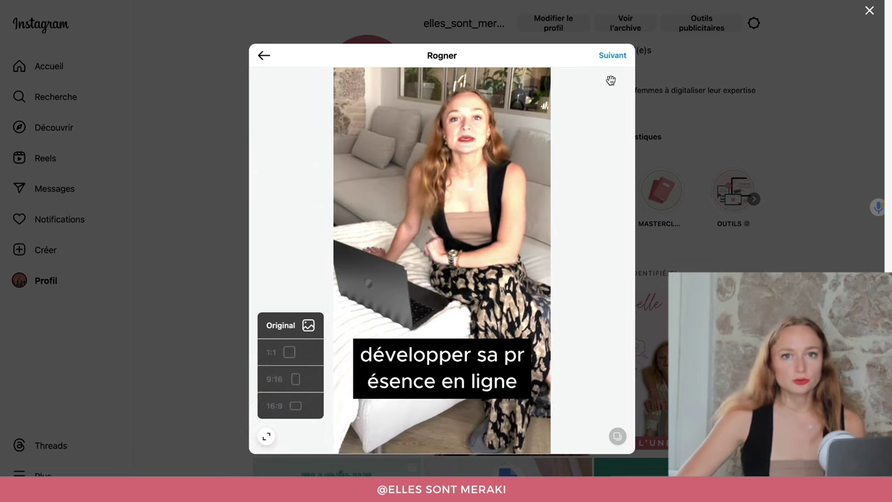
pyautogui.press('XF86AudioMute')
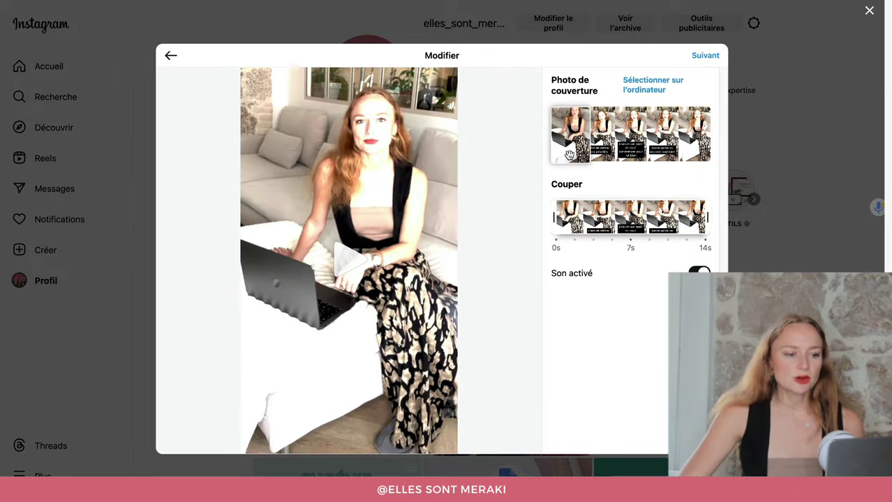
pyautogui.moveTo(569, 155); pyautogui.dragTo(590, 132)
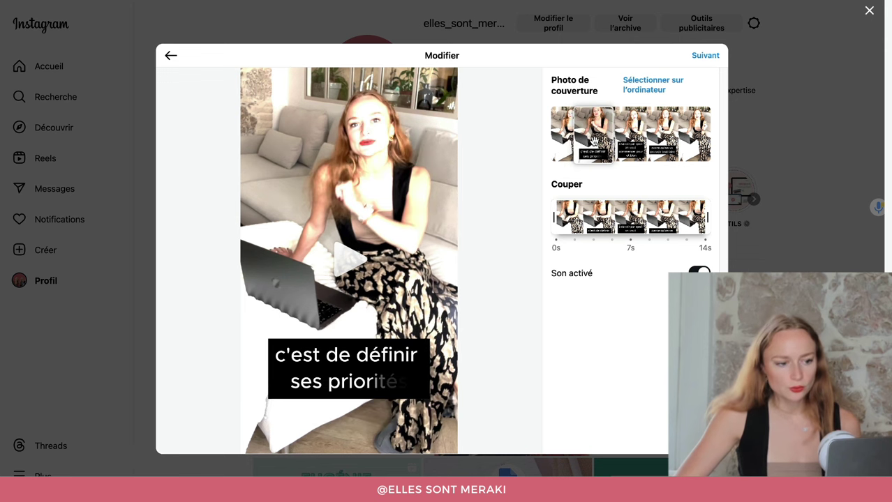
pyautogui.click(704, 56)
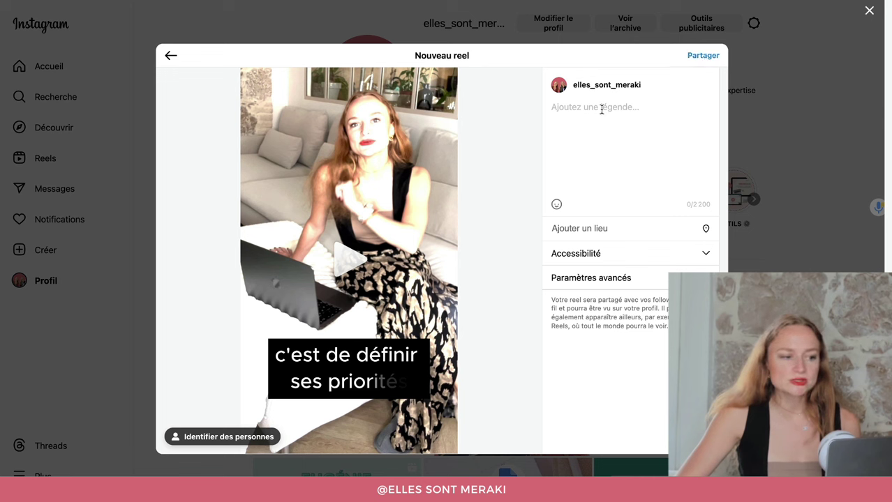
# - Expand the new reel's advanced settings and look over the options for hiding likes and disabling comments
pyautogui.click(615, 284)
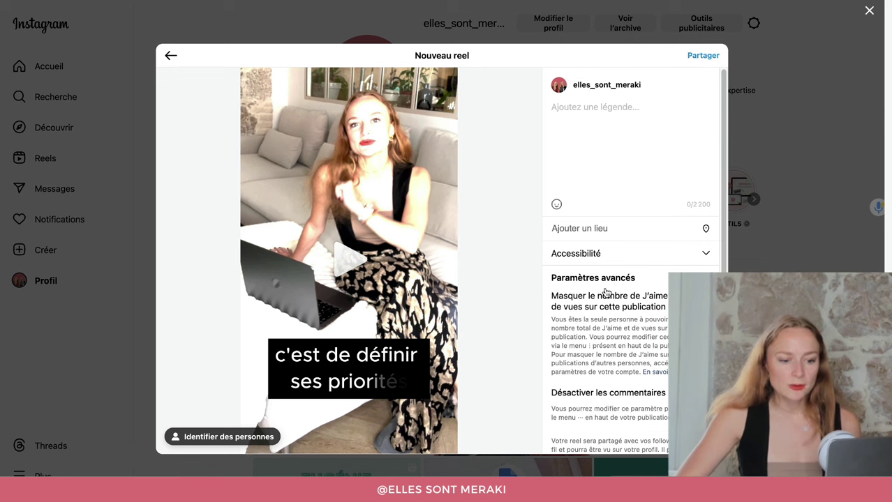
pyautogui.scroll(-1, 607, 290)
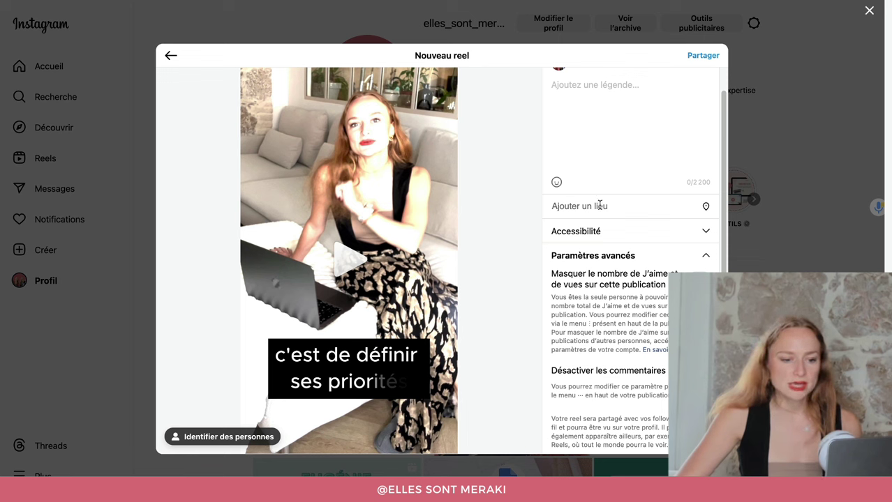
pyautogui.scroll(1, 604, 277)
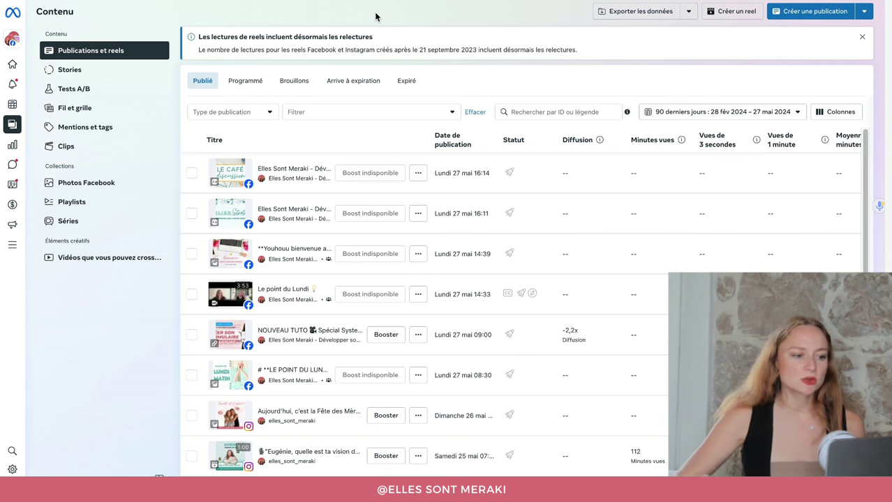
# - Start creating a reel in Meta Business Suite and share it only to the elles_sont_meraki Instagram account, excluding the Facebook page
pyautogui.click(747, 16)
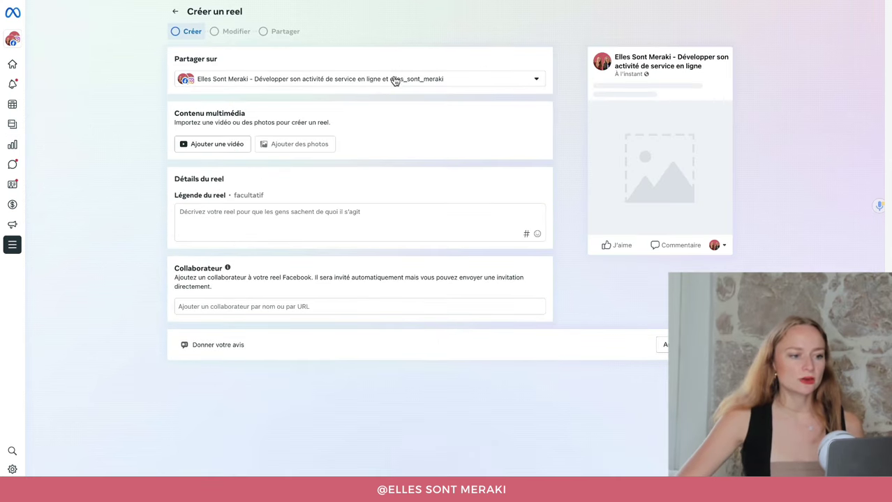
pyautogui.click(242, 82)
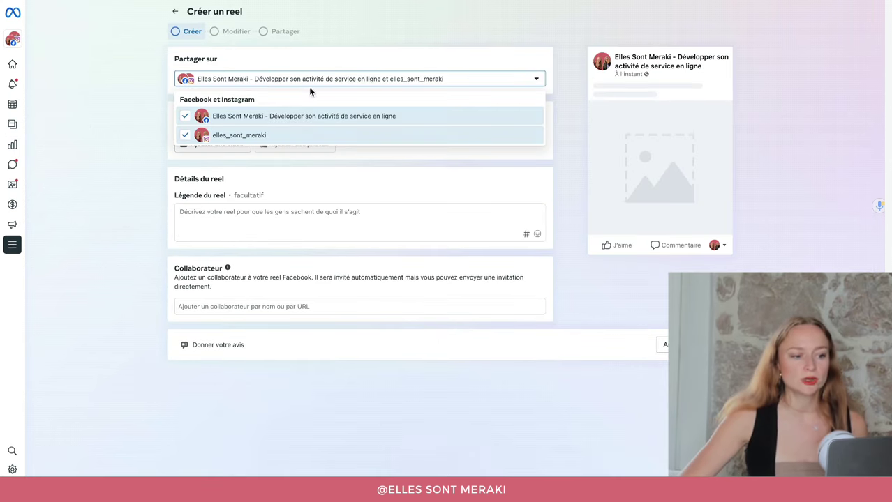
pyautogui.click(185, 120)
pyautogui.click(117, 119)
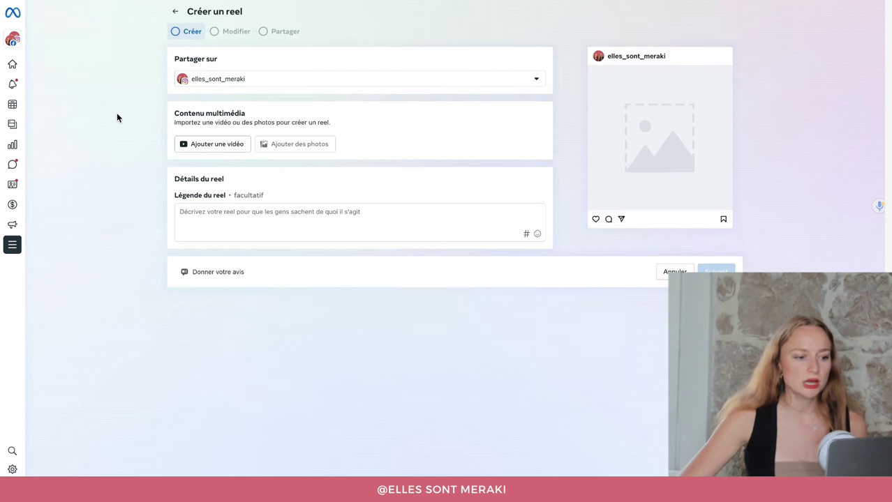
# - Add the video "Un conseil pour développer sa visibilité.mp4" from the Téléchargements folder to the reel
pyautogui.click(197, 151)
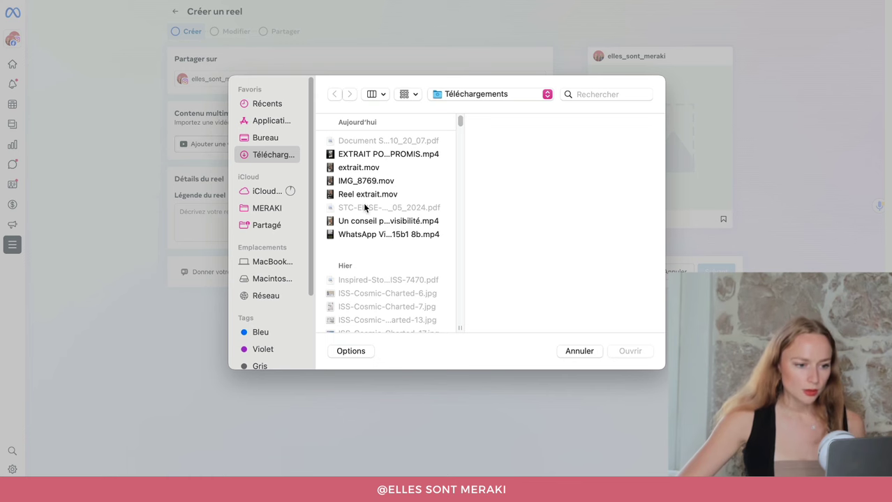
pyautogui.click(373, 220)
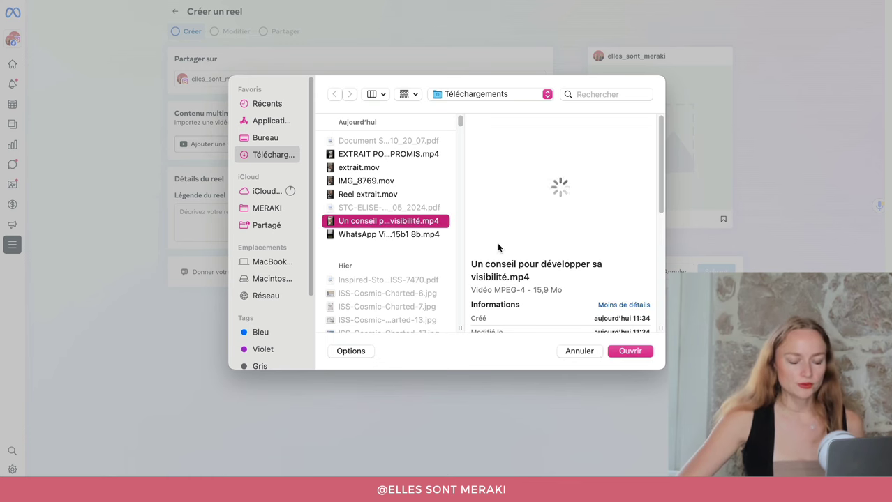
pyautogui.click(629, 351)
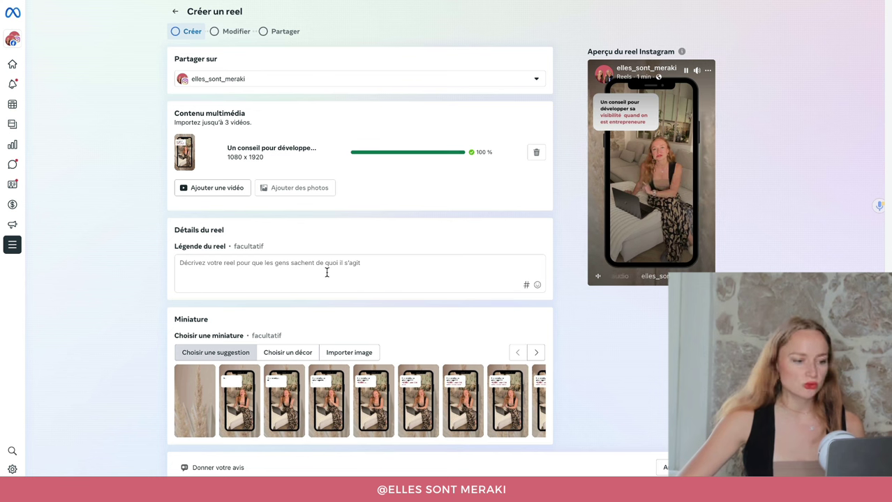
# - Choose the sixth suggested frame as the reel's thumbnail and continue to the editing stage
pyautogui.click(375, 405)
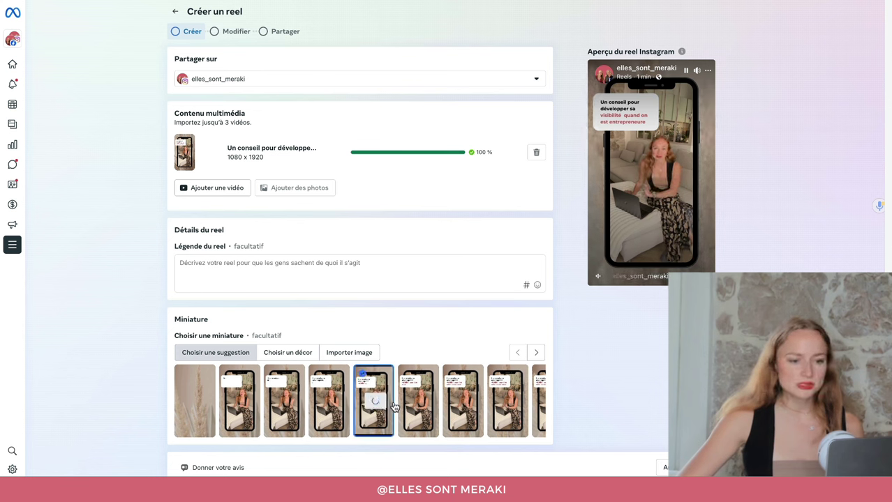
pyautogui.click(432, 408)
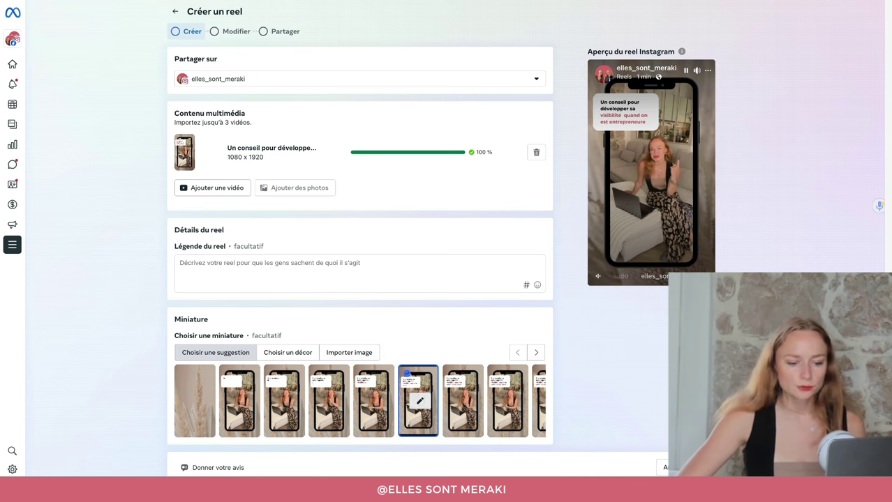
pyautogui.click(857, 468)
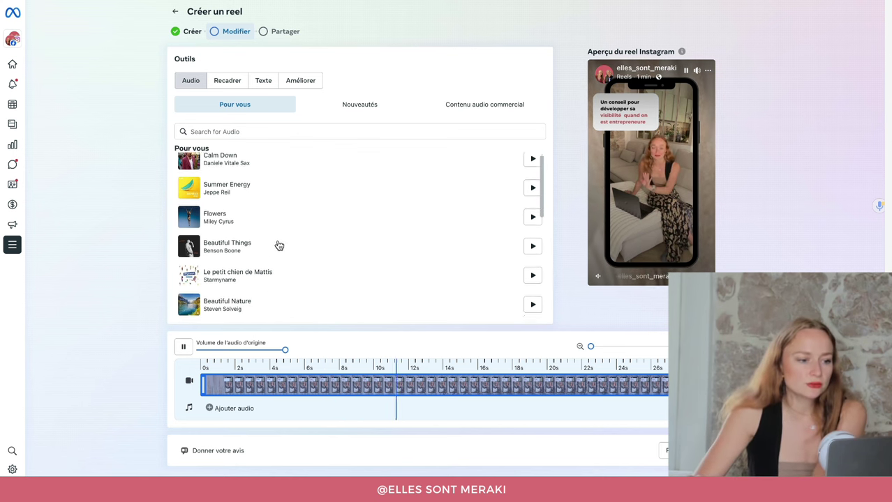
# - Browse the suggested, new and commercial audio tracks and add "Summer Energy" by Jeppe Reil to the reel
pyautogui.scroll(-5, 279, 245)
pyautogui.scroll(6, 293, 233)
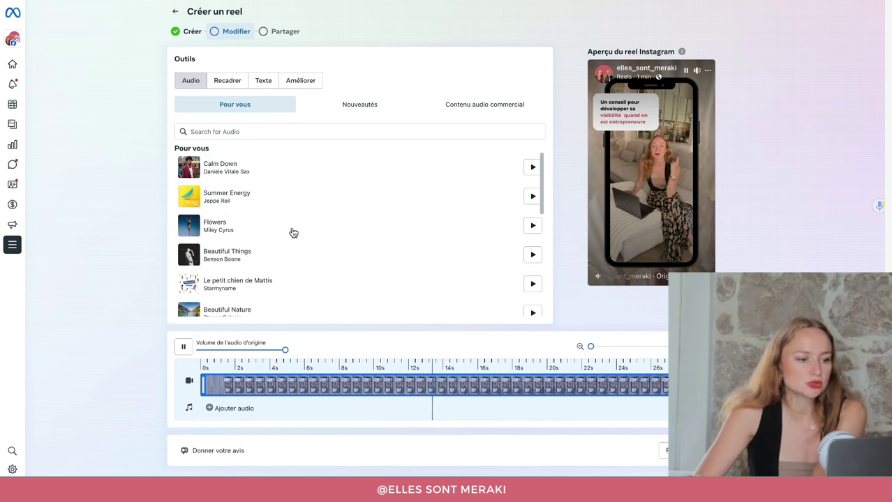
pyautogui.click(358, 112)
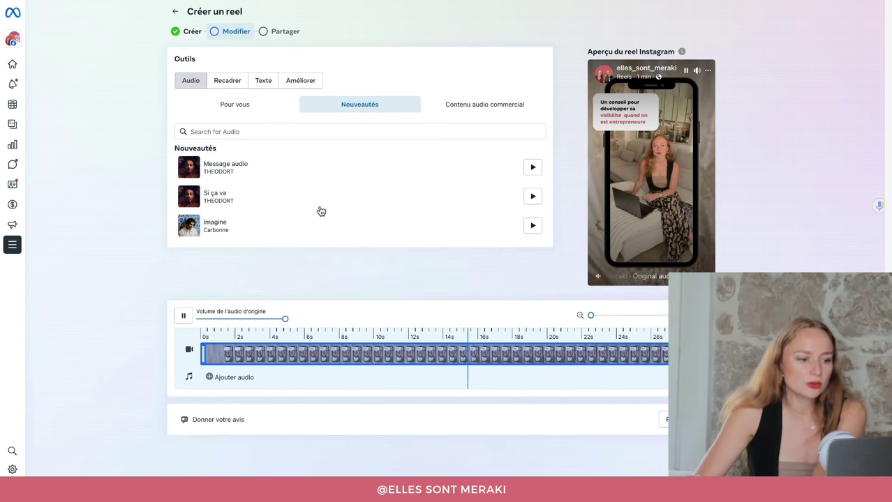
pyautogui.click(498, 108)
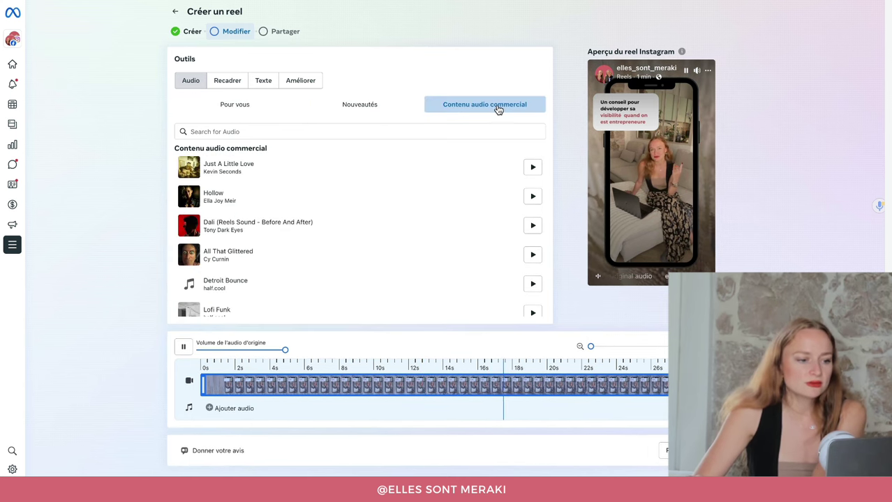
pyautogui.click(226, 109)
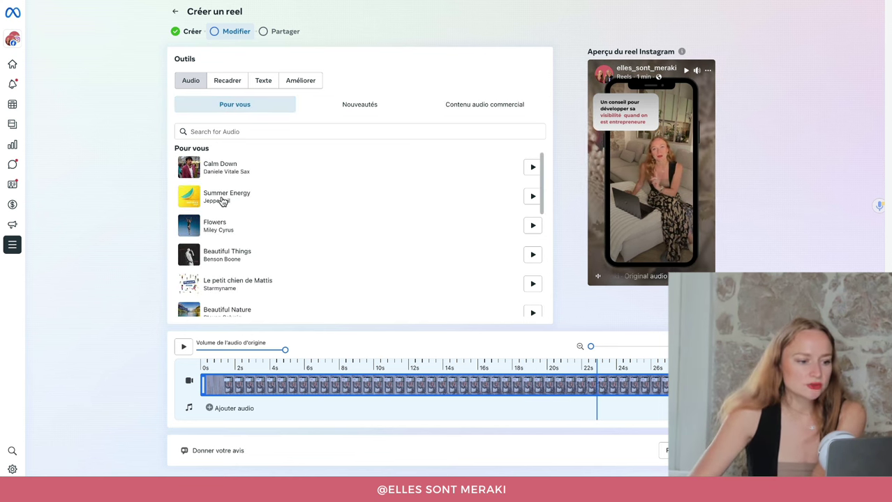
pyautogui.click(222, 200)
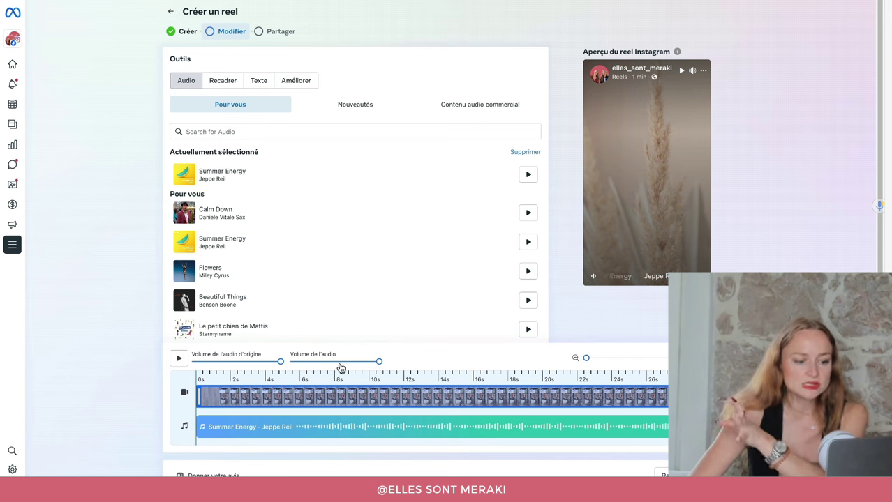
# - Lower the added music's volume to almost the minimum, playing the reel back to check the balance with the original sound
pyautogui.moveTo(337, 367); pyautogui.dragTo(284, 372)
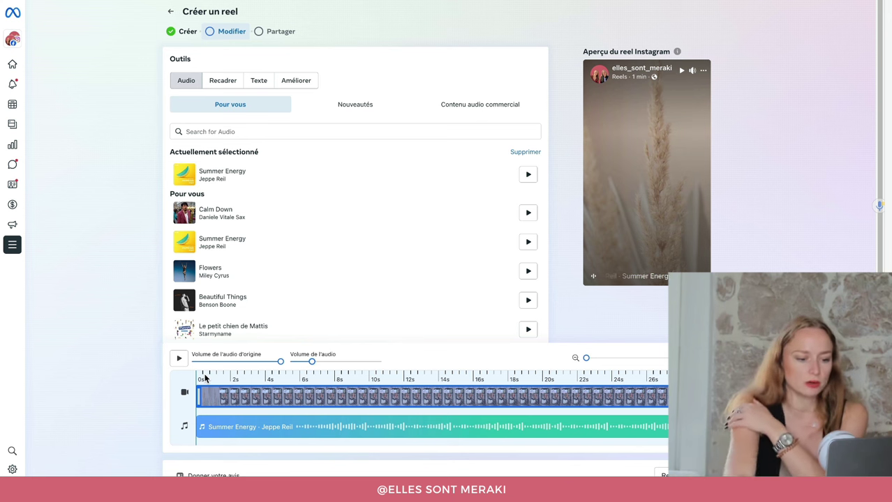
pyautogui.press('XF86AudioRaiseVolume')
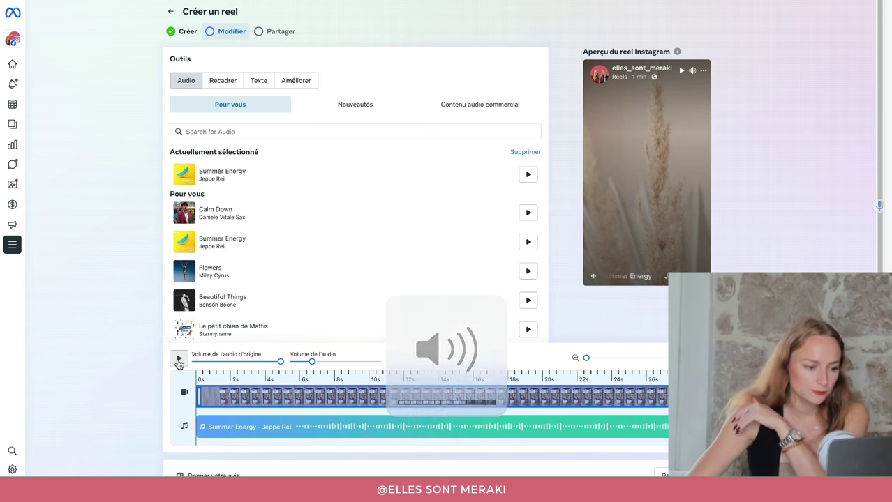
pyautogui.click(179, 359)
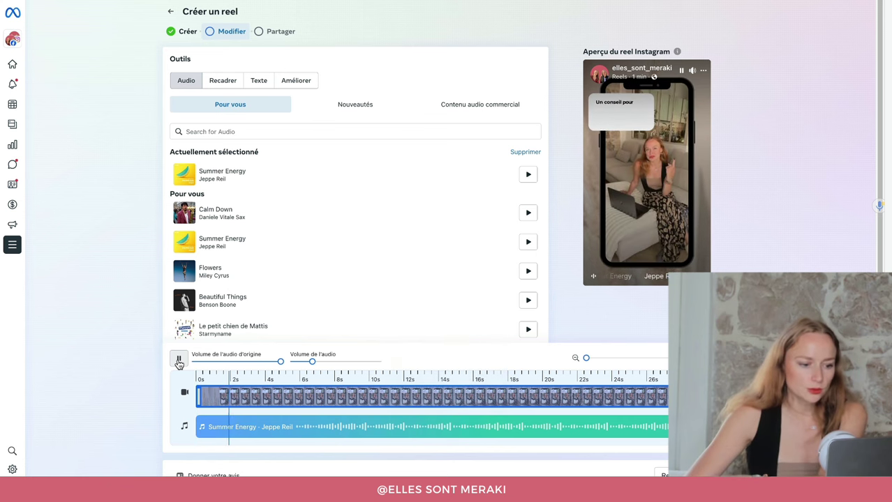
pyautogui.click(179, 359)
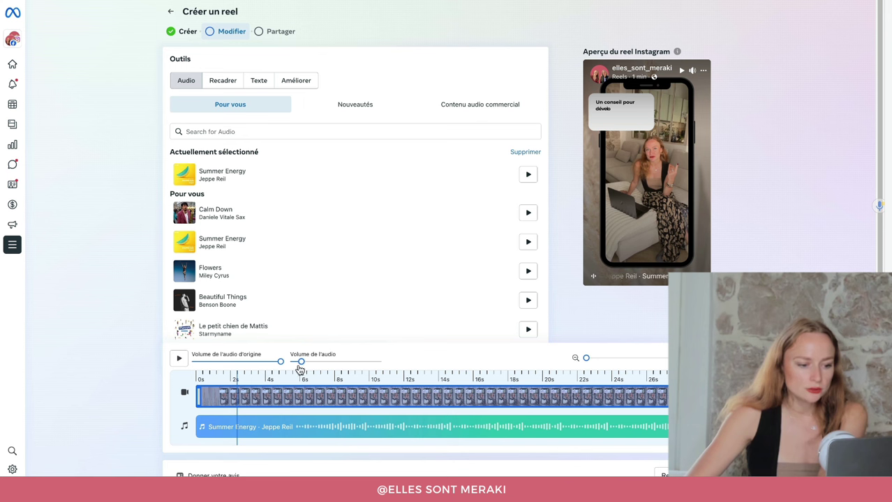
pyautogui.click(179, 361)
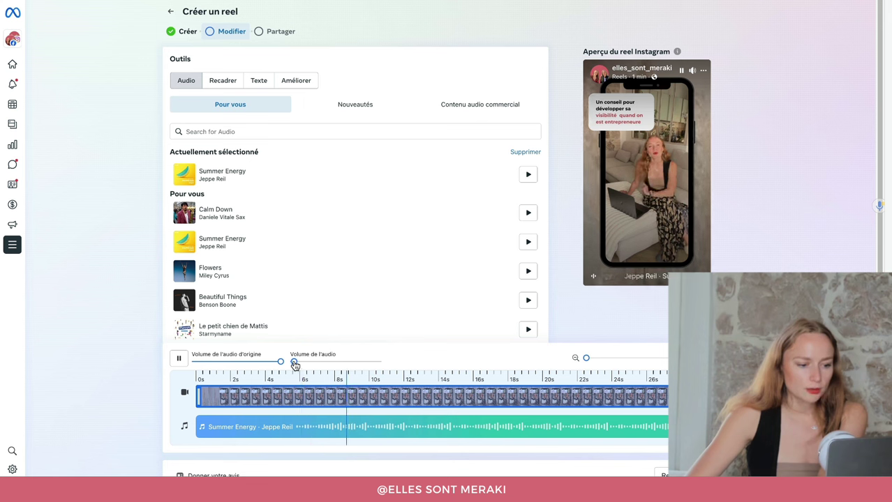
pyautogui.click(183, 366)
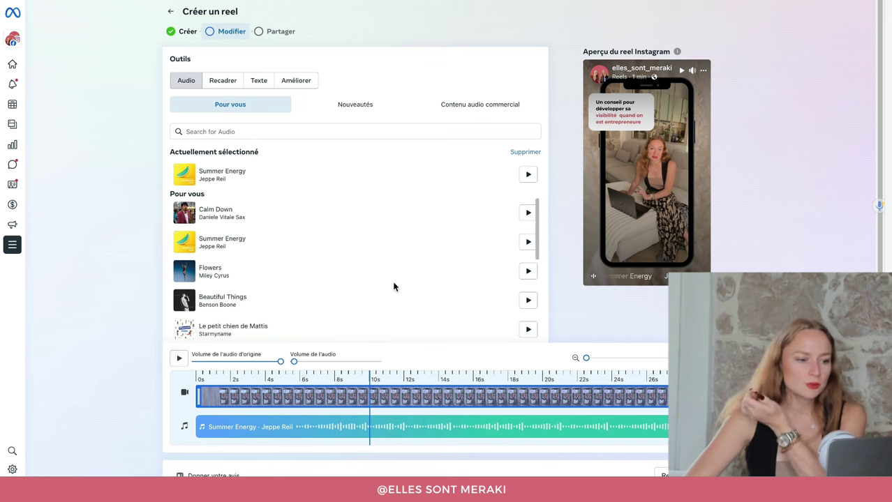
# - Replace the reel's music with "Beautiful Nature" by Steven Solveig and play back a short section
pyautogui.scroll(-3, 394, 286)
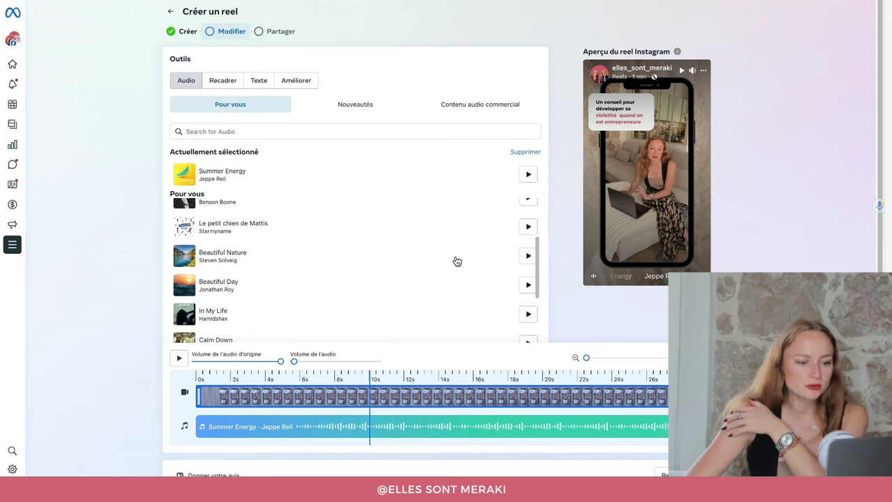
pyautogui.click(457, 262)
pyautogui.click(179, 358)
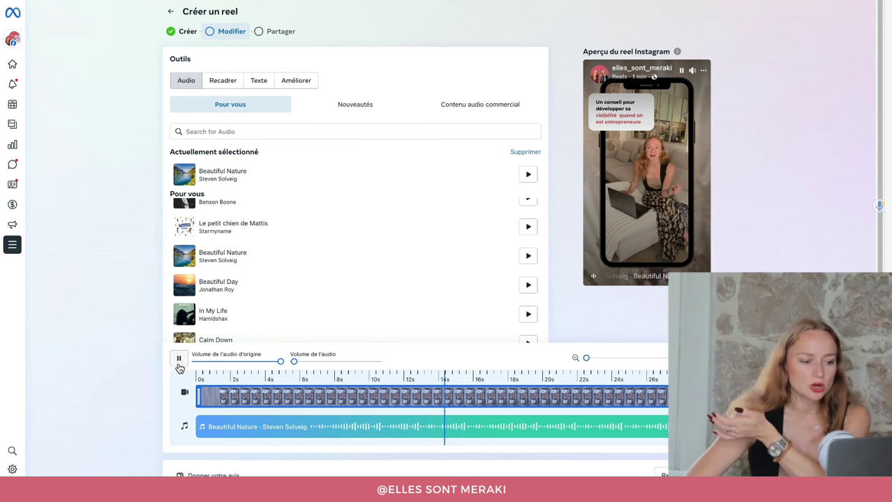
pyautogui.click(179, 360)
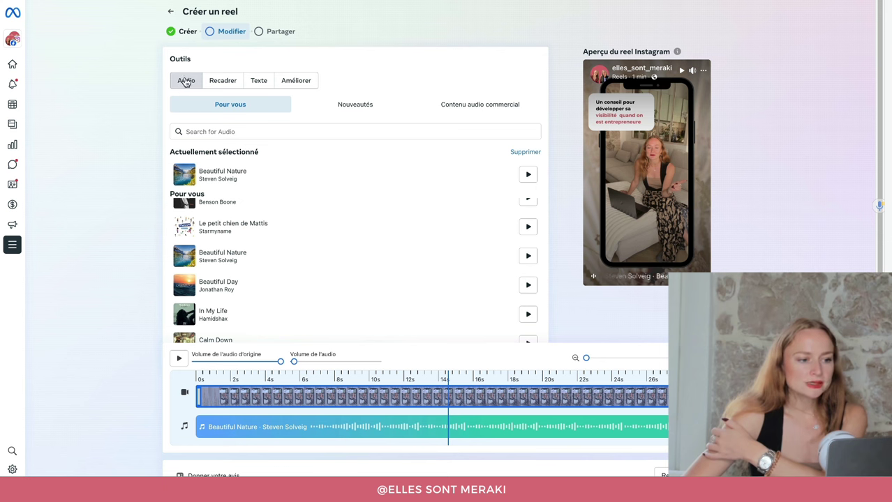
# - Look at the reel's cropping options, keeping the original framing, and add a text overlay reading "Texte"
pyautogui.click(220, 85)
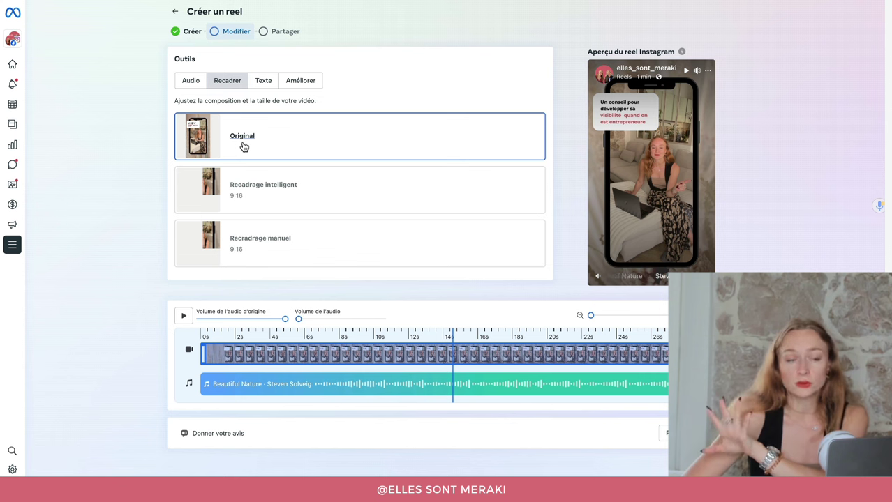
pyautogui.click(265, 82)
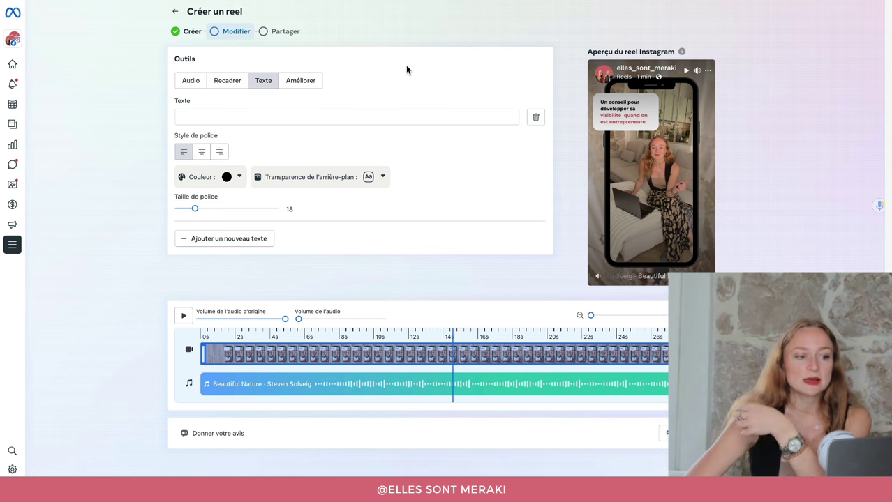
pyautogui.click(364, 116)
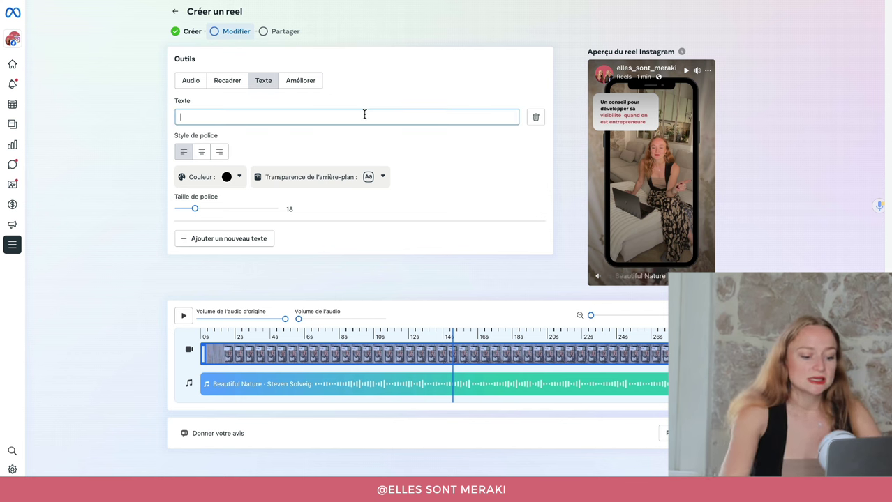
pyautogui.write('Texte')
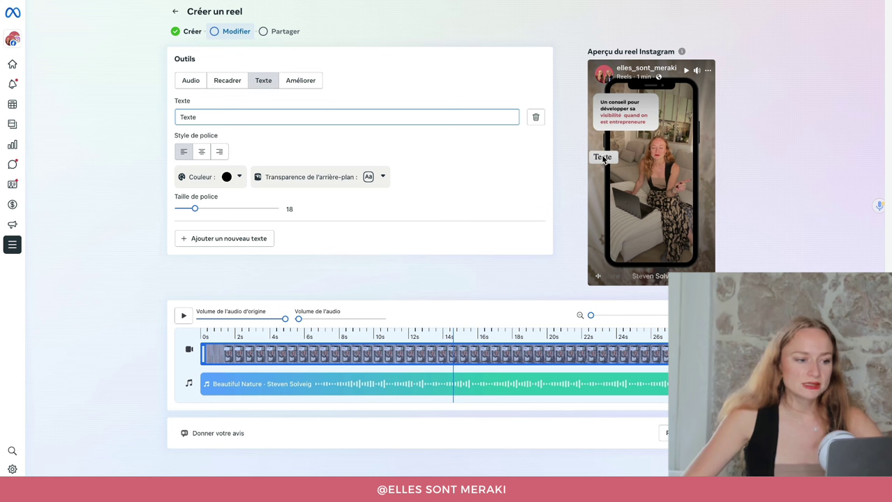
# - Try the alignment options for the "Texte" overlay, keep it centred, and move it to the lower part of the video
pyautogui.click(201, 152)
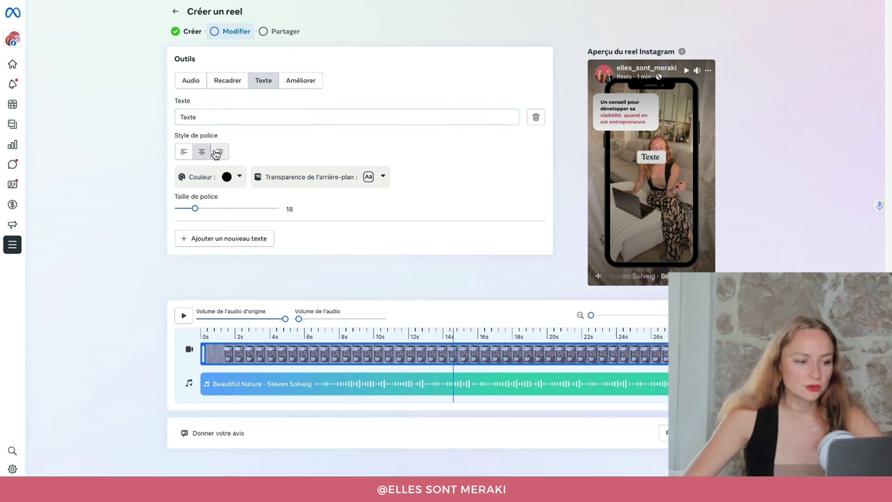
pyautogui.click(217, 153)
pyautogui.click(201, 152)
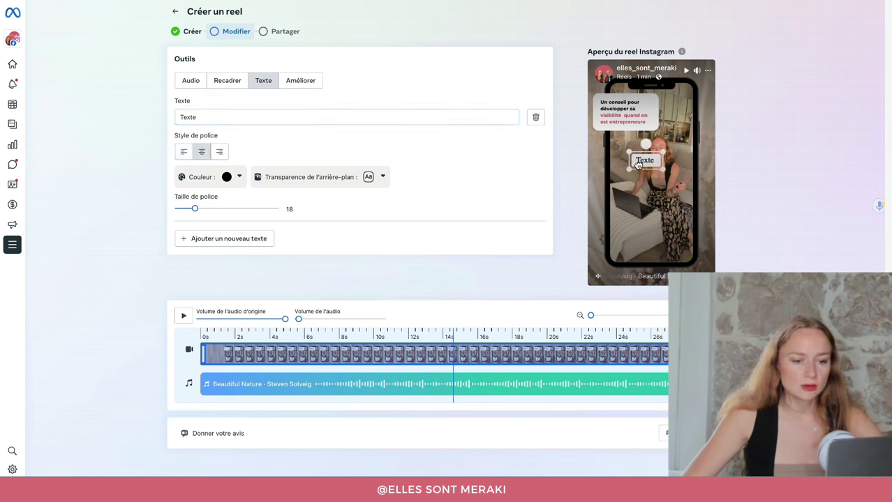
pyautogui.moveTo(637, 165); pyautogui.dragTo(646, 191)
pyautogui.moveTo(641, 224)
pyautogui.mouseDown()
pyautogui.moveTo(609, 201)
pyautogui.moveTo(644, 223)
pyautogui.mouseUp()
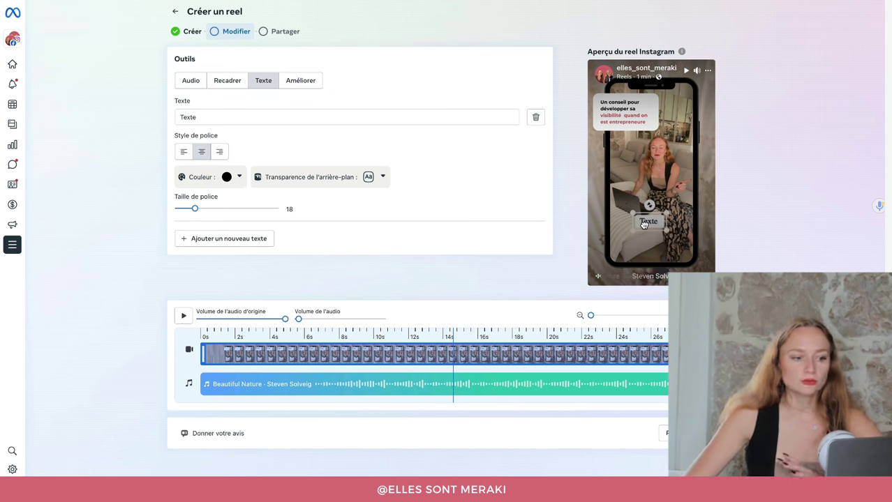
# - Turn on audio enhancement at about half strength and play back a short section of the reel
pyautogui.click(298, 81)
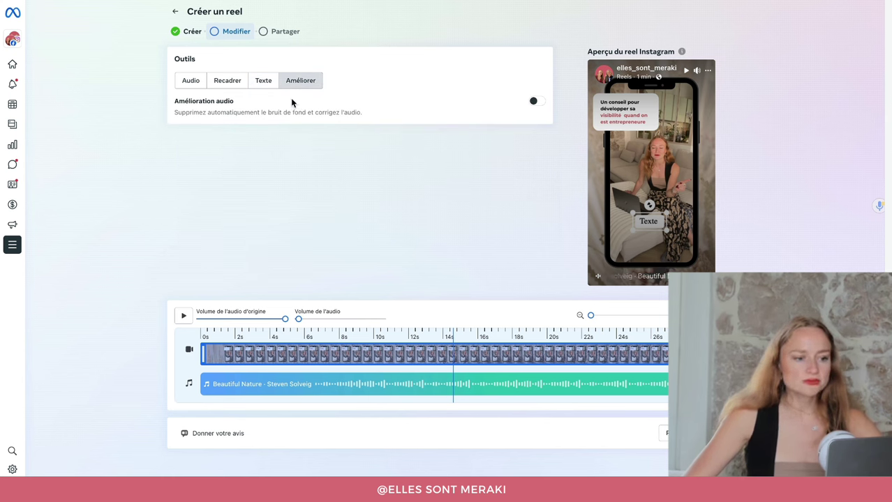
pyautogui.click(534, 103)
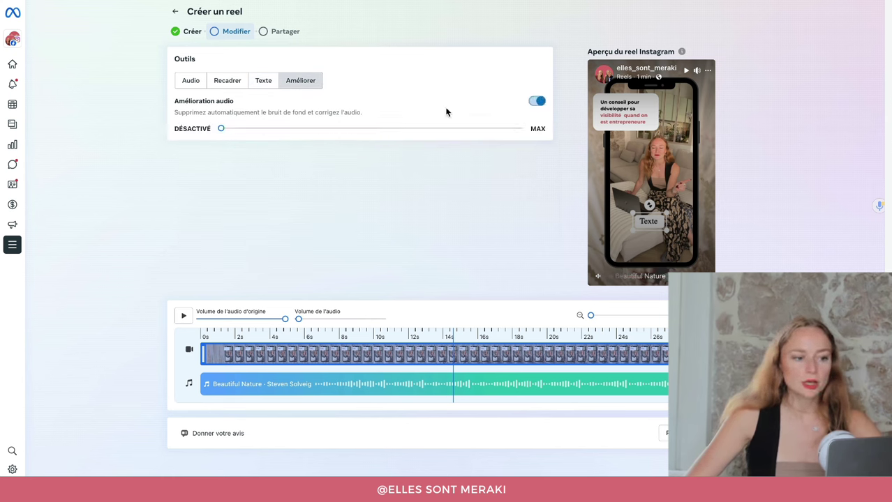
pyautogui.moveTo(220, 128); pyautogui.dragTo(395, 139)
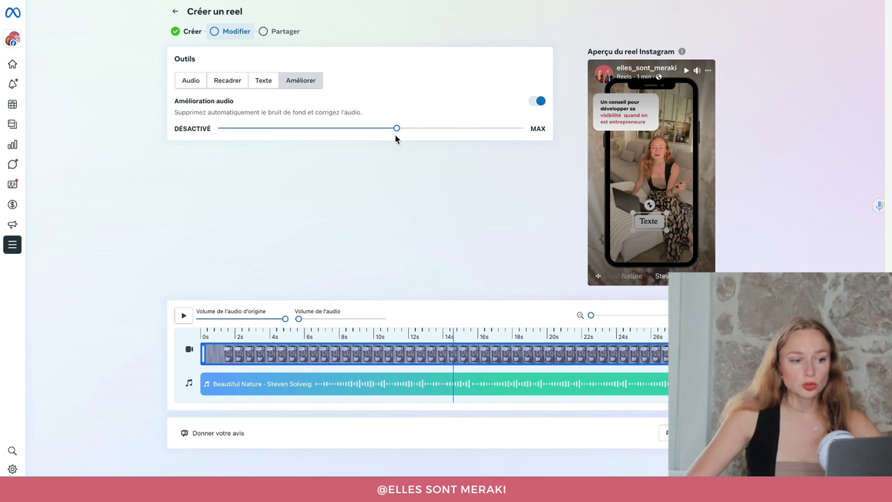
pyautogui.click(185, 318)
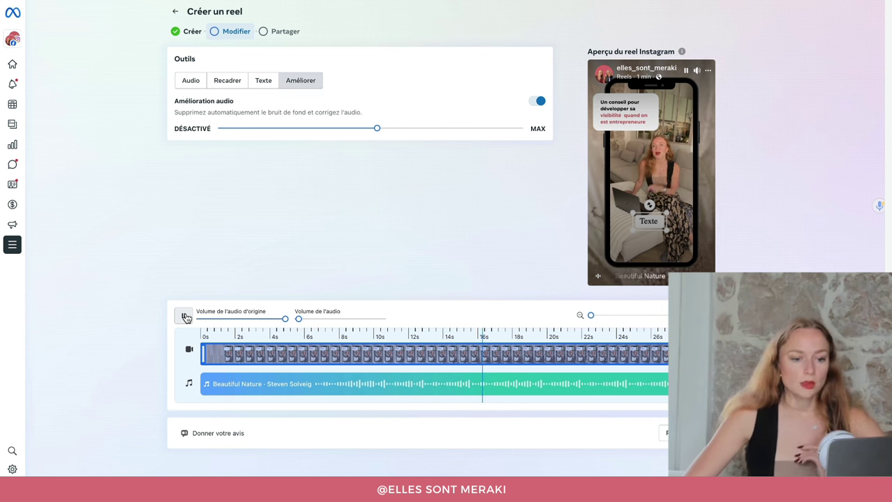
pyautogui.click(185, 318)
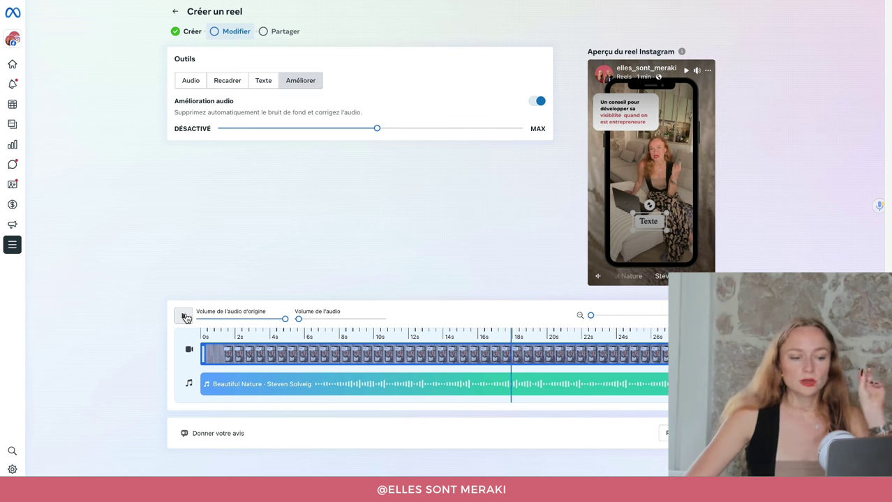
# - Lower the audio enhancement to about a quarter of the maximum and play the reel back again
pyautogui.click(323, 130)
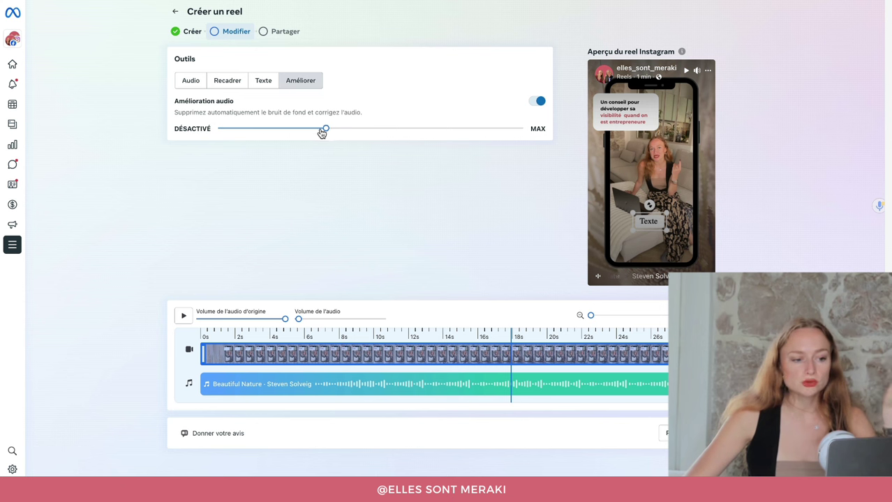
pyautogui.moveTo(322, 133); pyautogui.dragTo(287, 147)
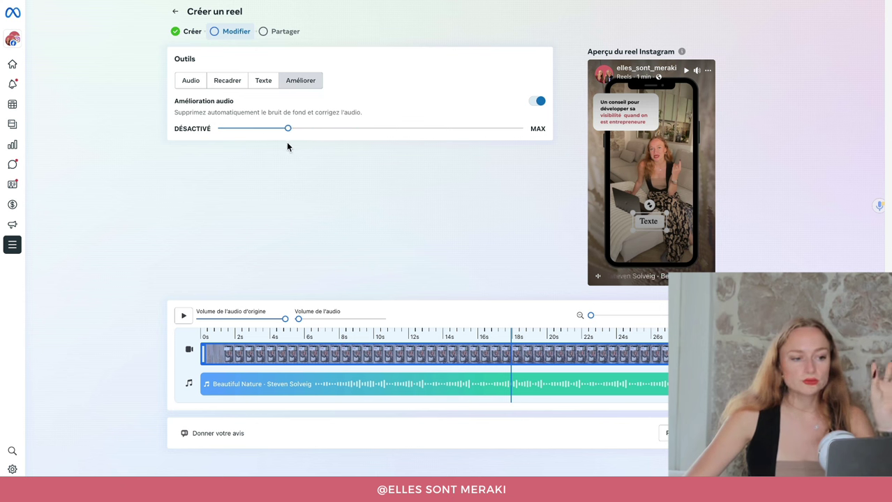
pyautogui.click(183, 319)
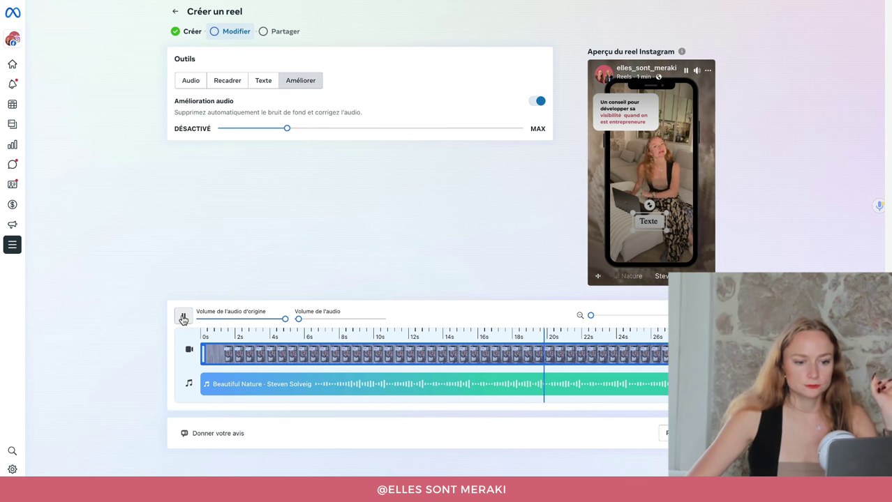
pyautogui.click(182, 319)
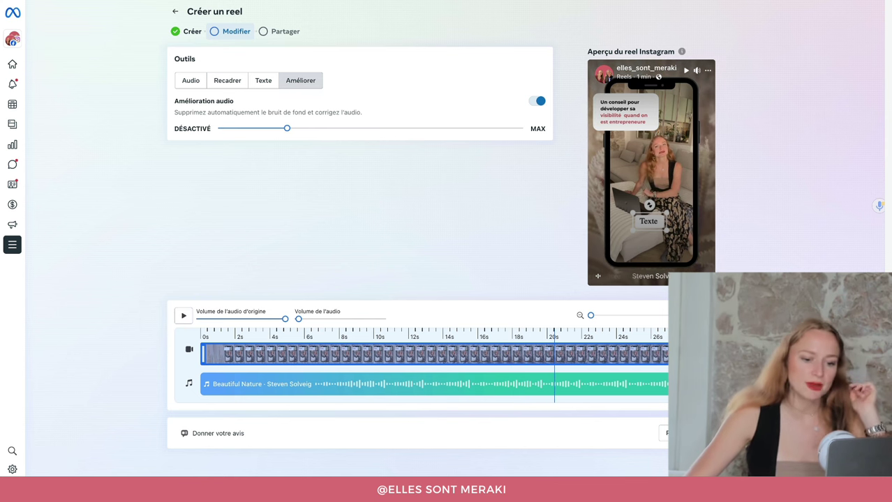
# - Continue to the sharing stage and choose to schedule the reel instead of sharing it immediately
pyautogui.click(861, 434)
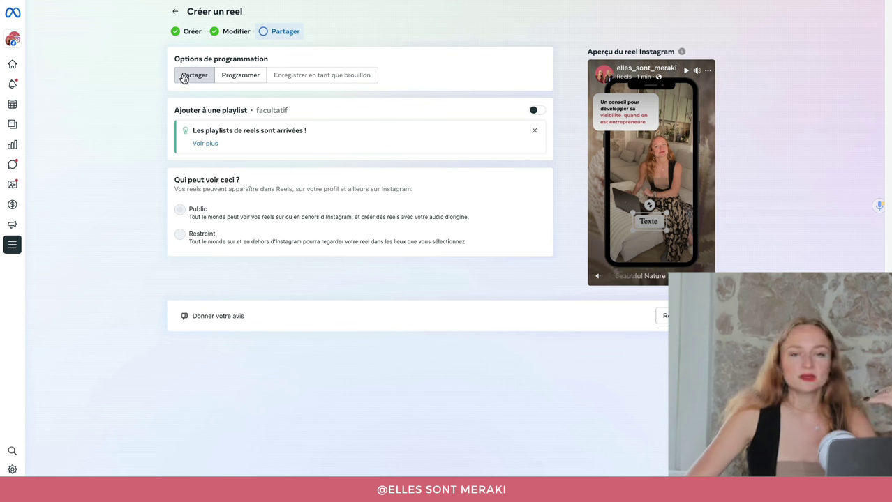
pyautogui.click(256, 76)
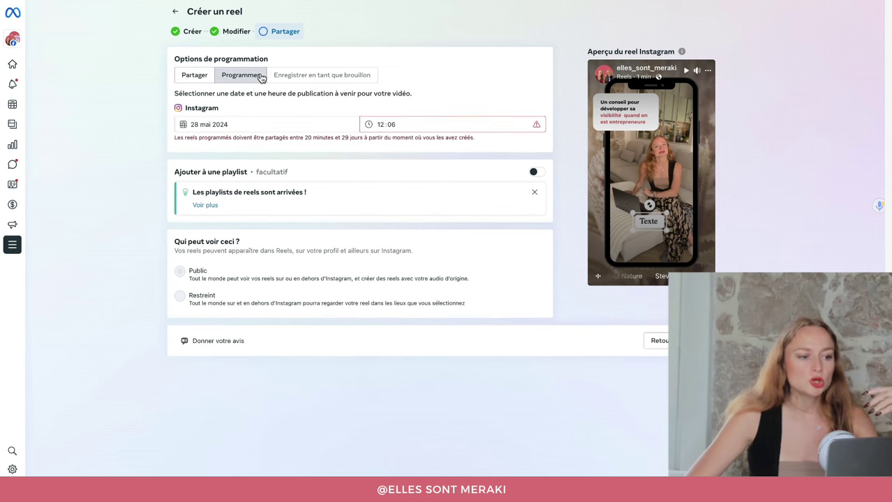